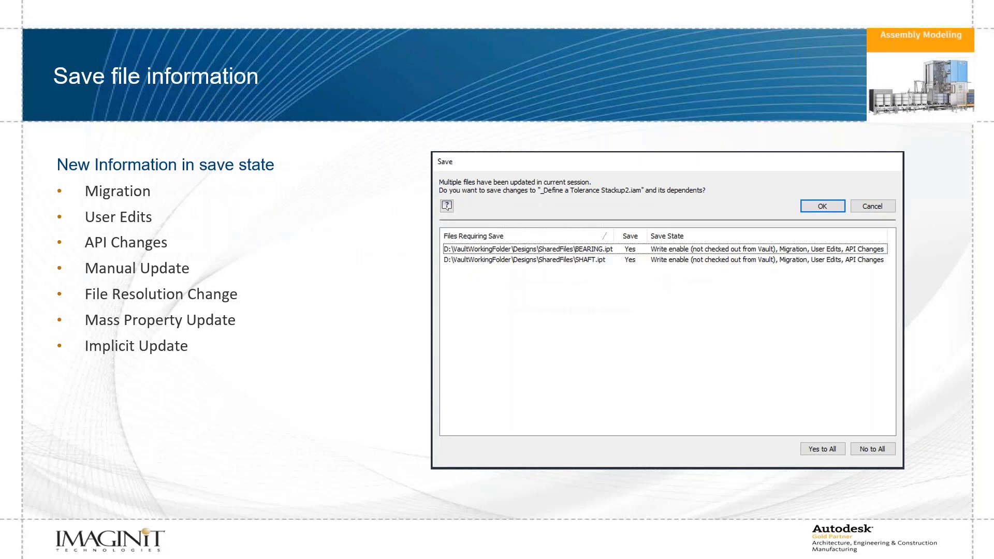
pyautogui.press('Right')
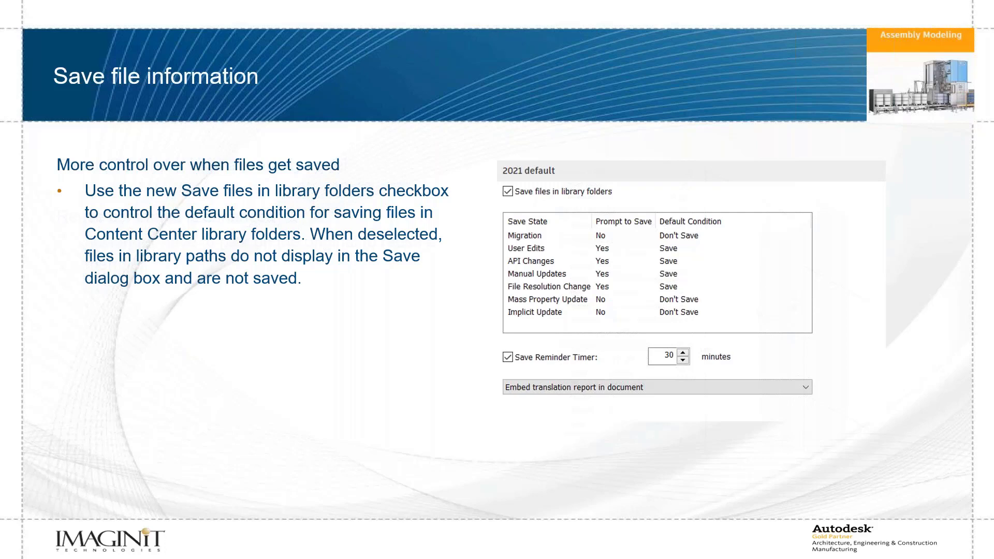
pyautogui.press('Right')
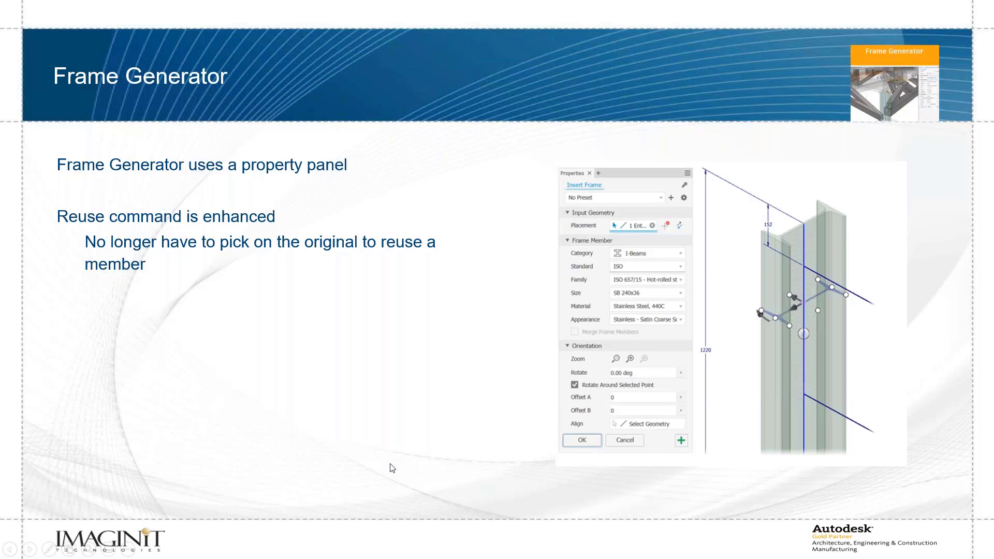
# Switch to Autodesk Inventor, create an assembly from the Standard.iam template and place the shell part in it.
pyautogui.hotkey('alt', 'Tab')
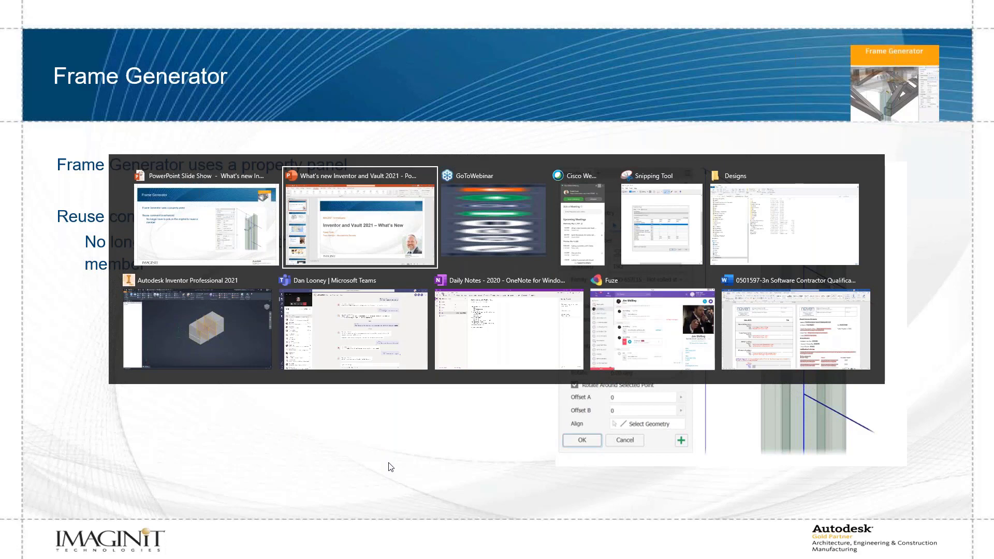
pyautogui.click(215, 307)
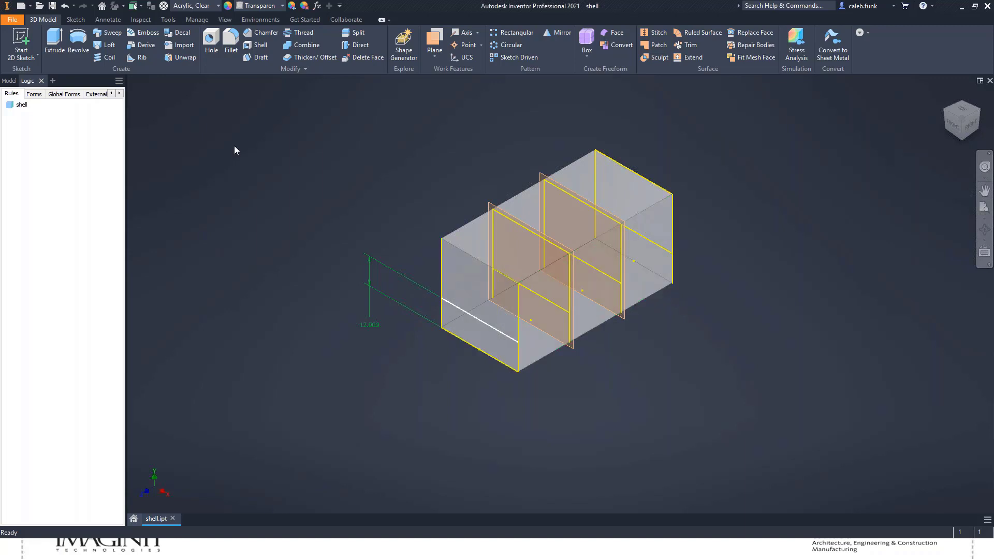
pyautogui.hotkey('ctrl', 'n')
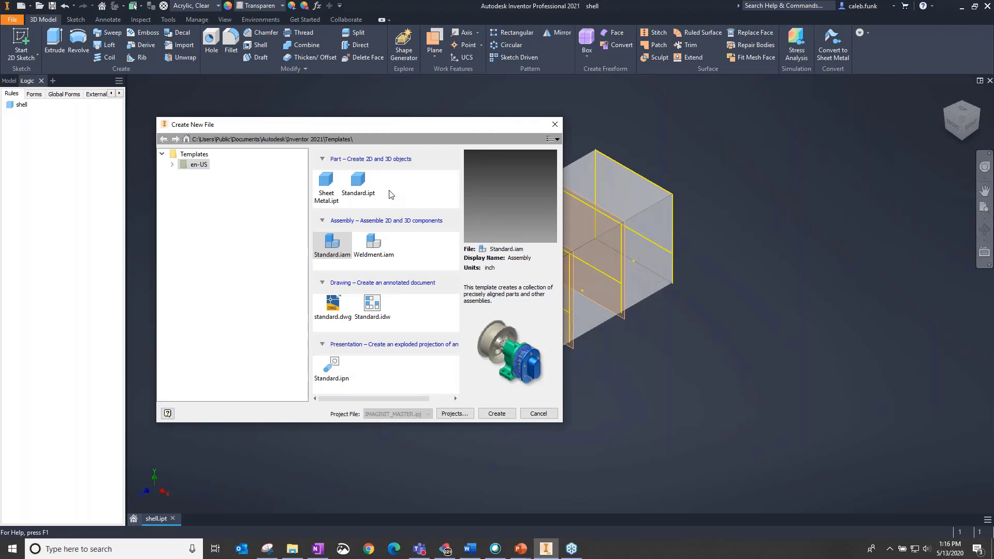
pyautogui.doubleClick(332, 245)
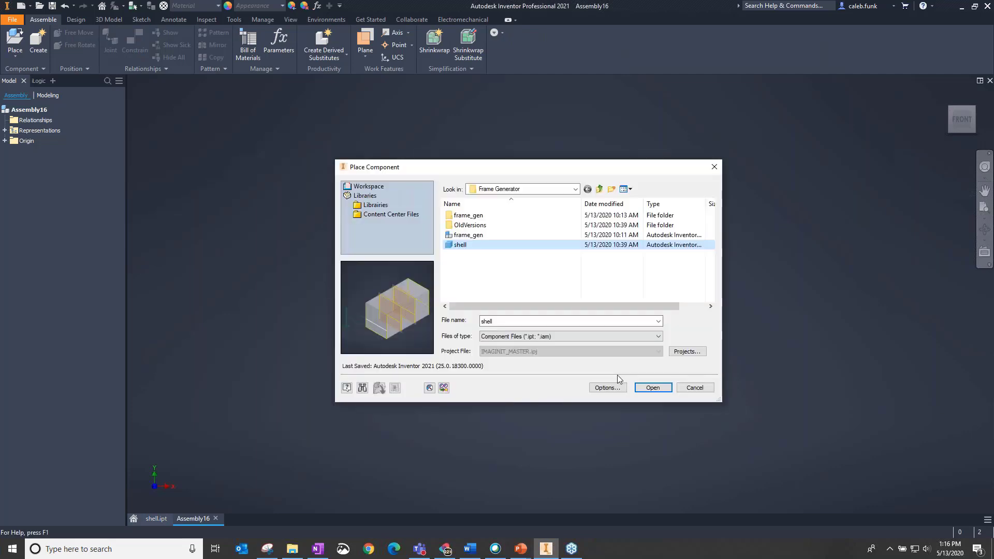
pyautogui.press('Return')
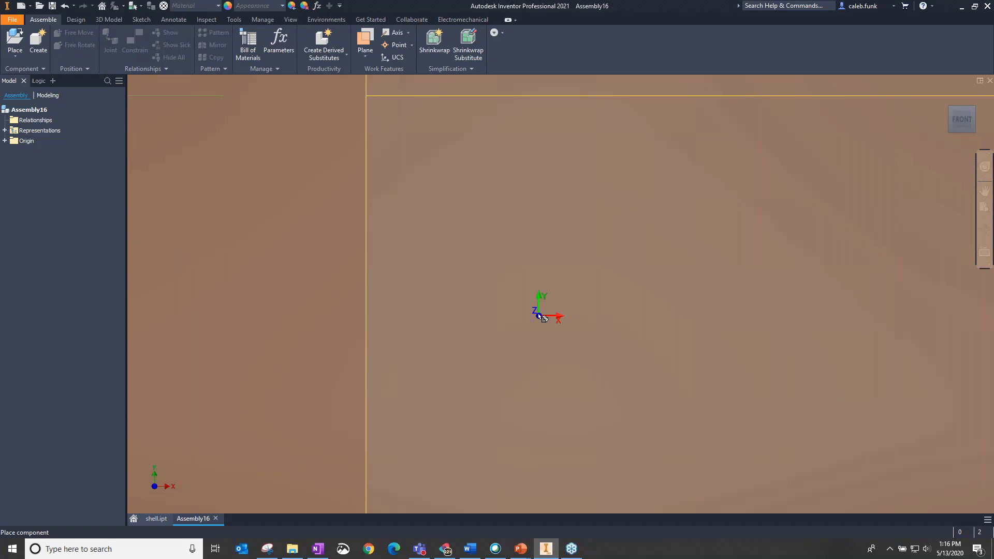
pyautogui.click(543, 317)
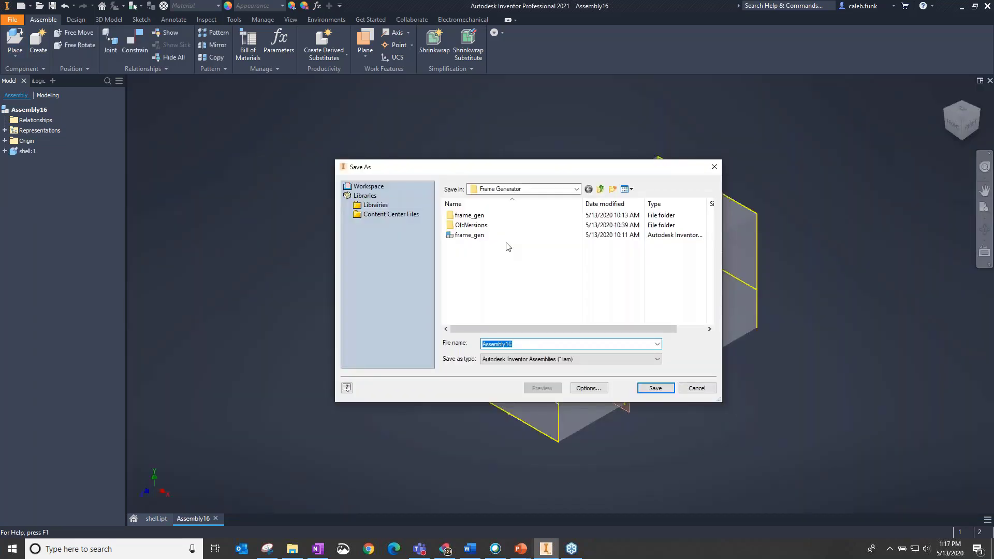
# Save the assembly as frame_gen in the Frame Generator folder, replacing the existing file.
pyautogui.doubleClick(470, 235)
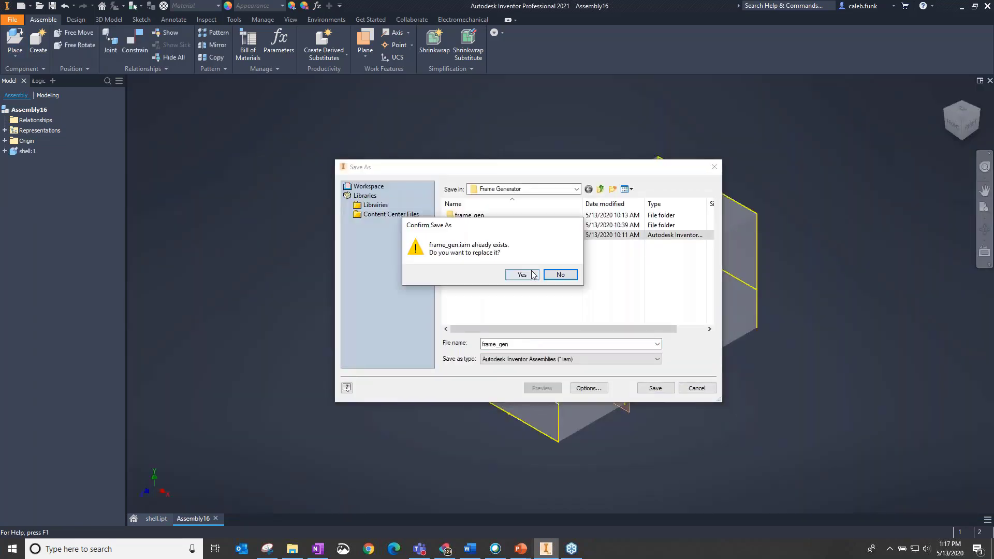
pyautogui.click(532, 273)
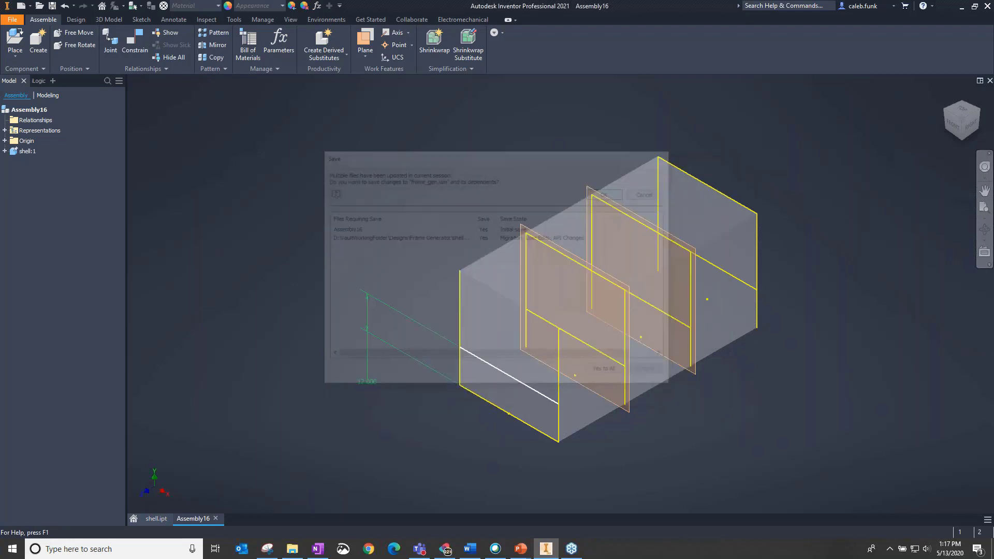
# Examine the UI theme choices in the application's color options without changing them.
pyautogui.click(234, 19)
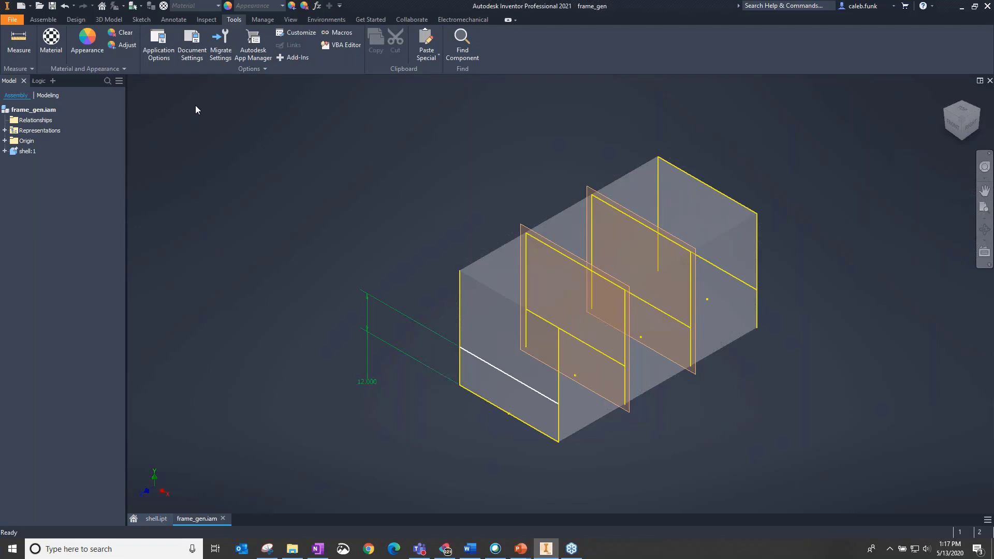
pyautogui.click(159, 52)
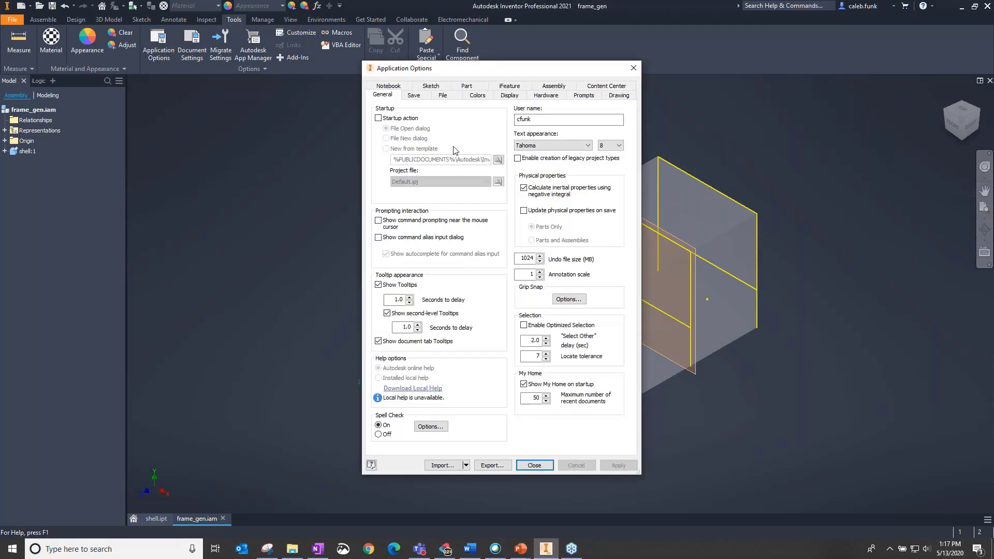
pyautogui.click(477, 95)
pyautogui.click(422, 274)
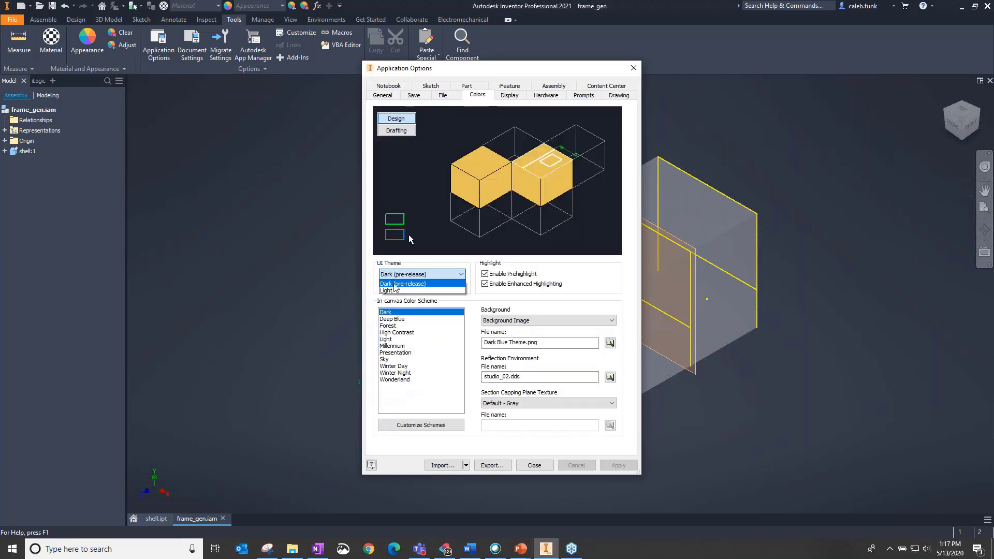
pyautogui.click(542, 466)
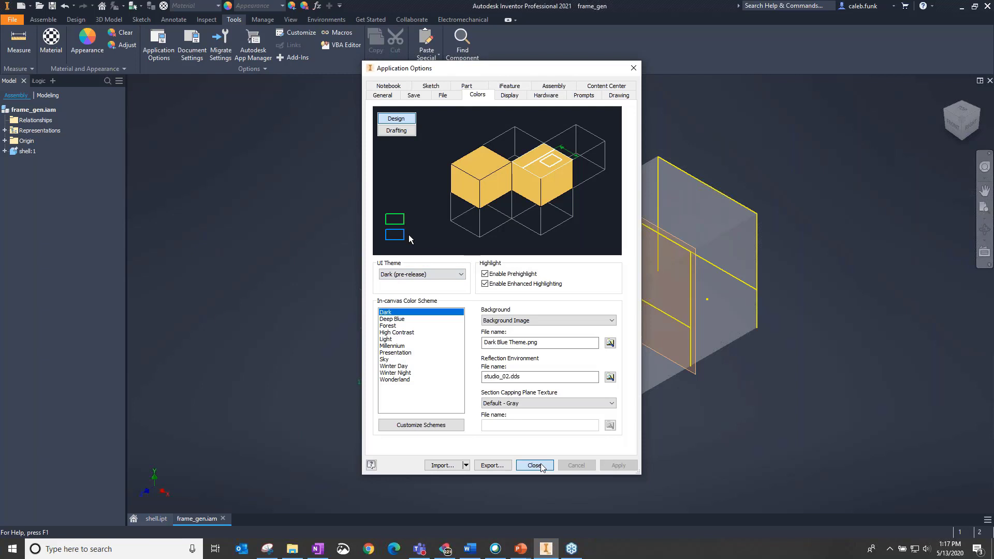
pyautogui.click(534, 465)
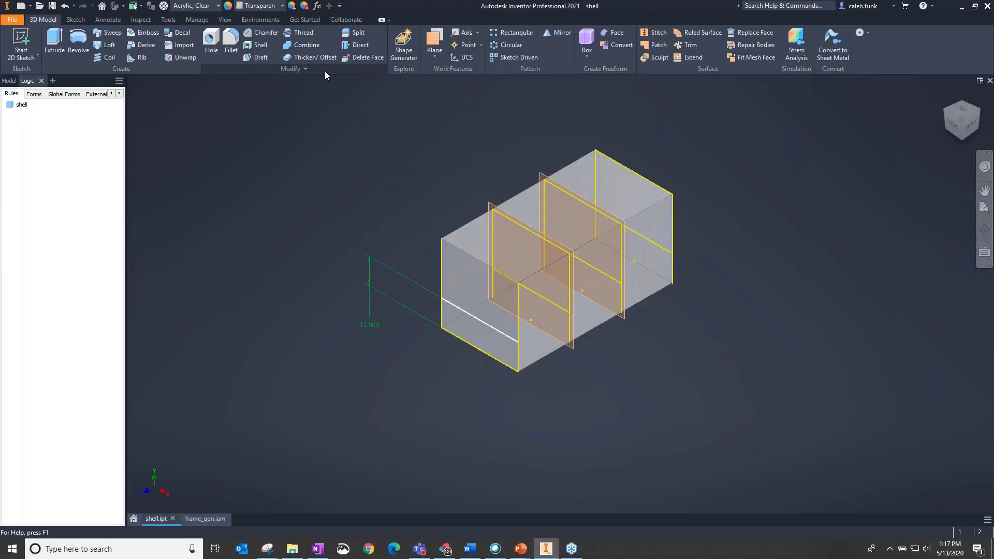
# Compare the Delete Face, Fillet, Chamfer and Extrude command interfaces in the shell part, and return to the frame_gen assembly.
pyautogui.click(364, 57)
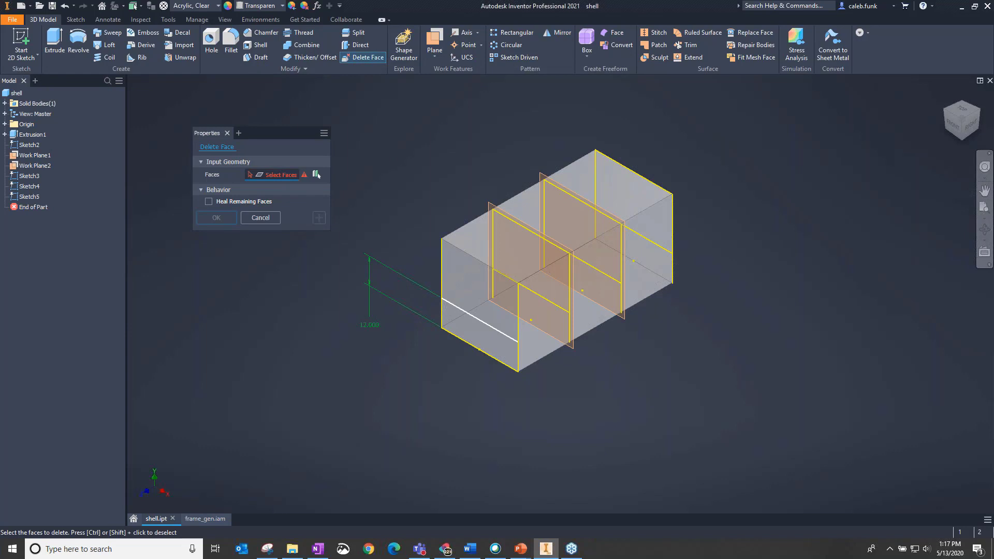
pyautogui.press('Escape')
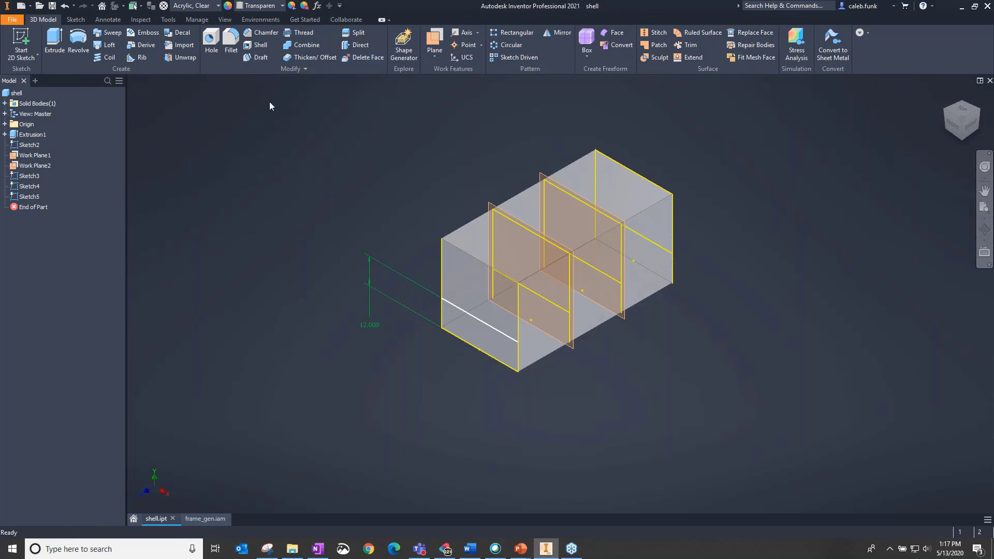
pyautogui.click(231, 52)
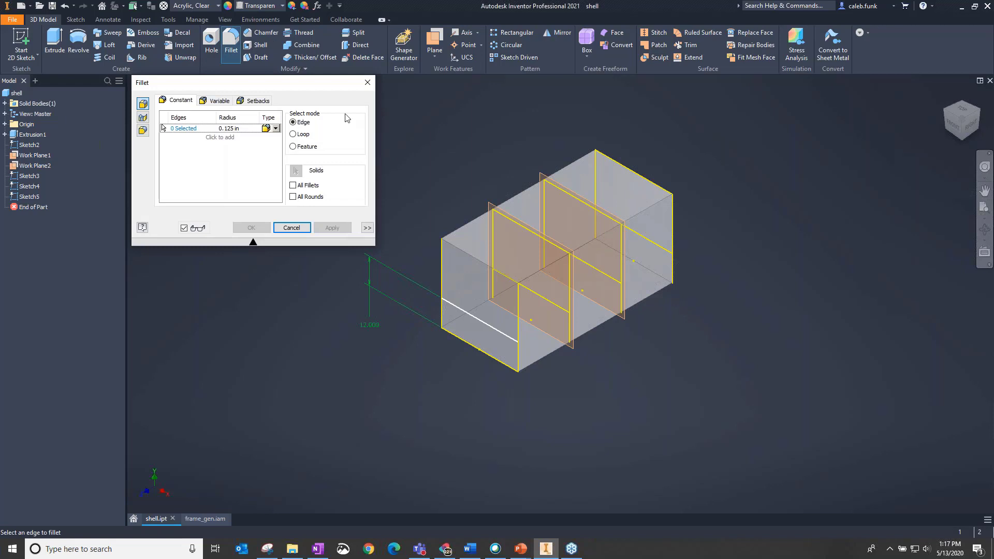
pyautogui.click(352, 85)
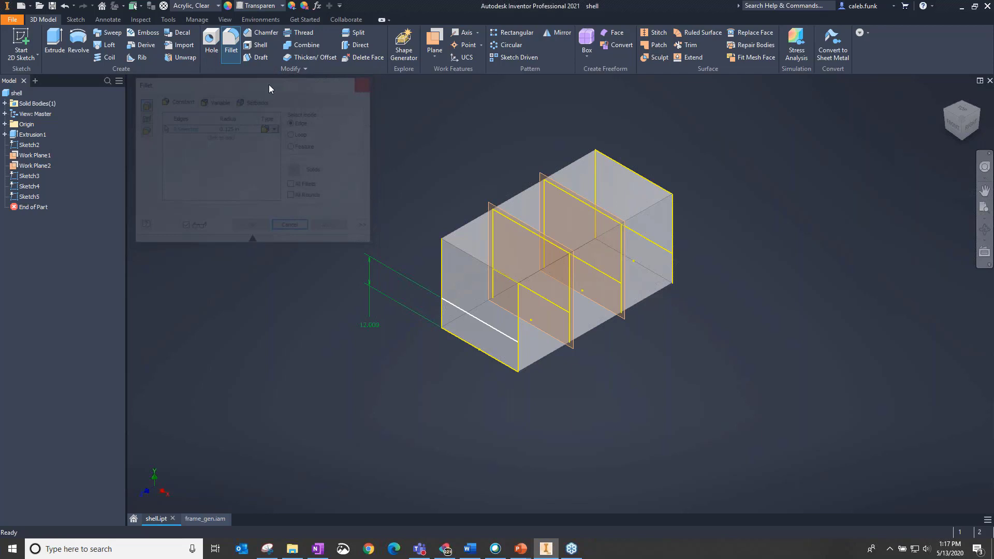
pyautogui.click(263, 33)
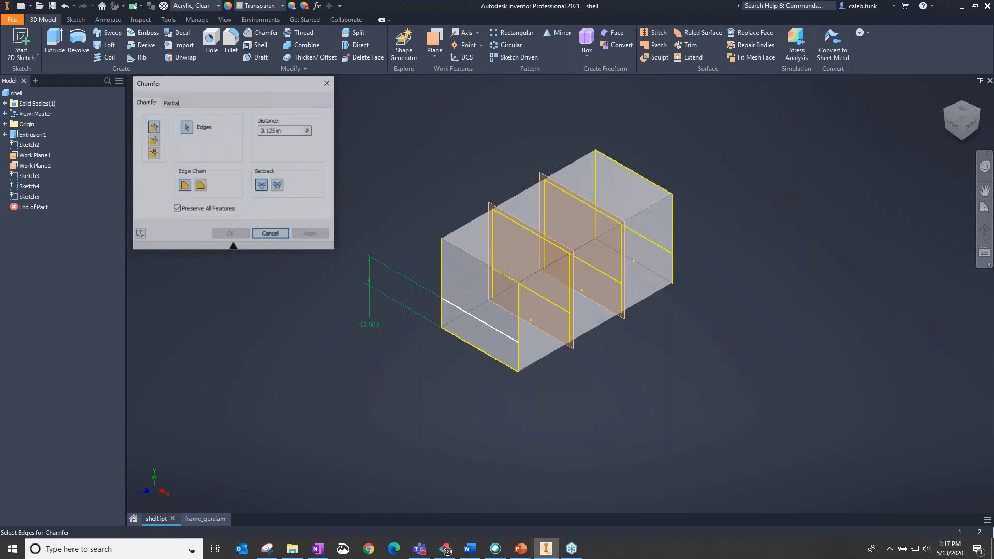
pyautogui.click(326, 83)
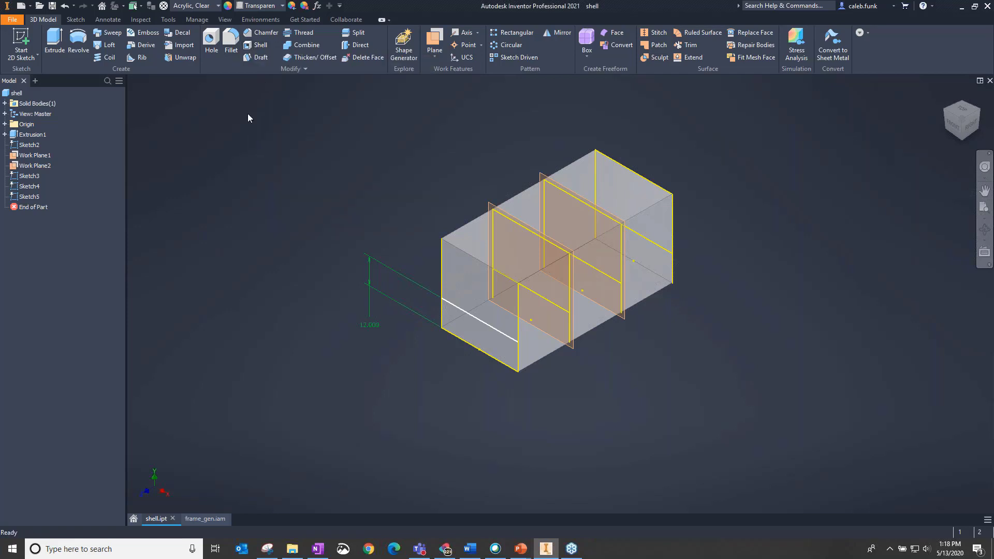
pyautogui.press('e')
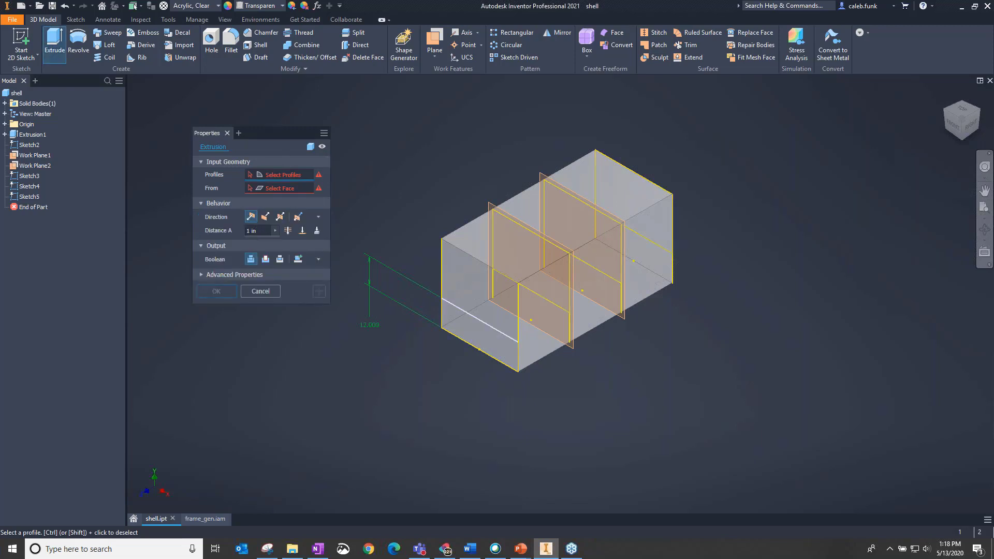
pyautogui.click(227, 135)
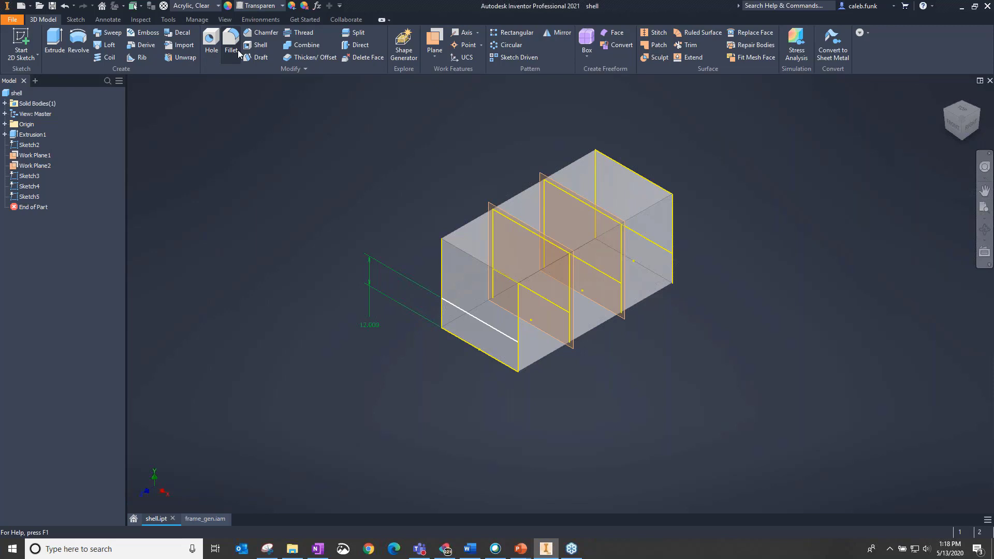
pyautogui.click(207, 519)
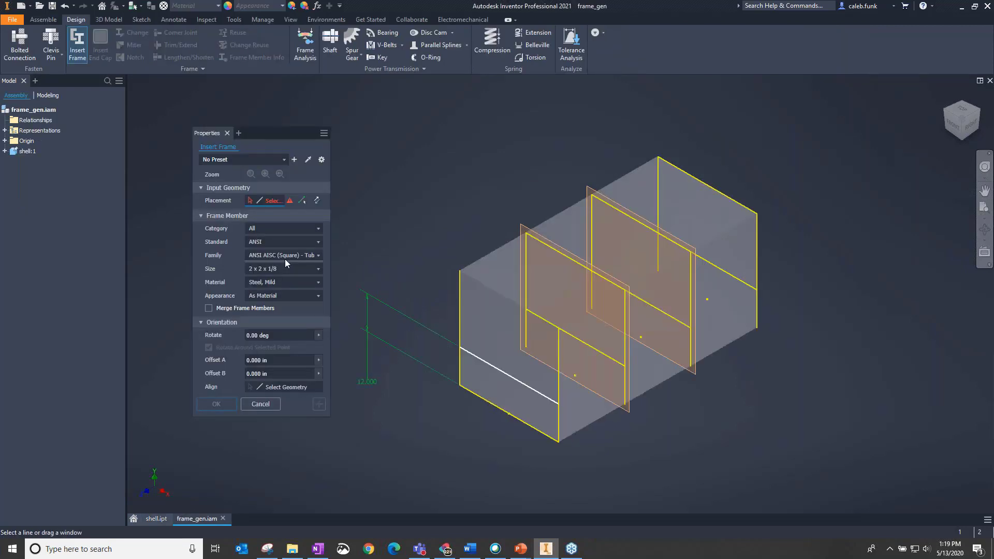
pyautogui.scroll(-3, 473, 324)
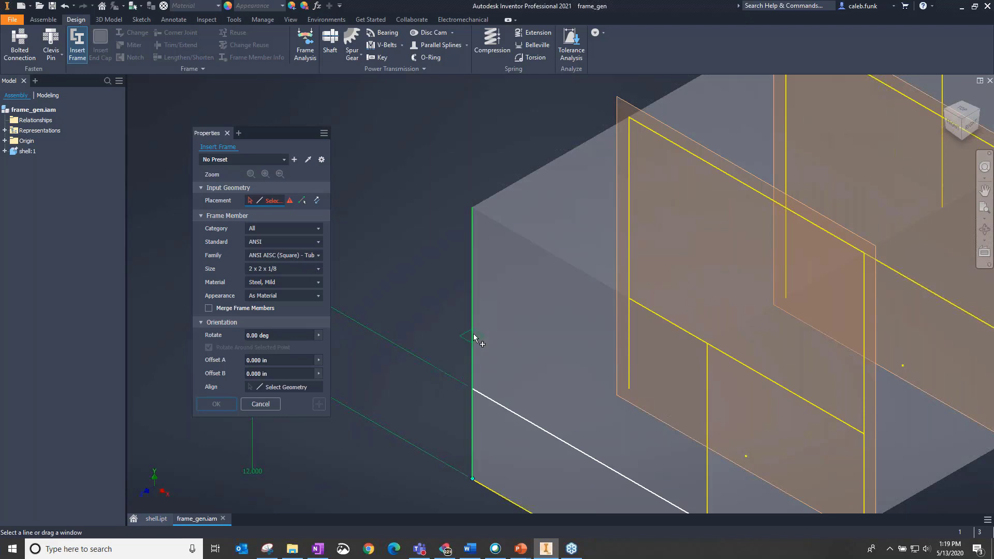
pyautogui.click(475, 352)
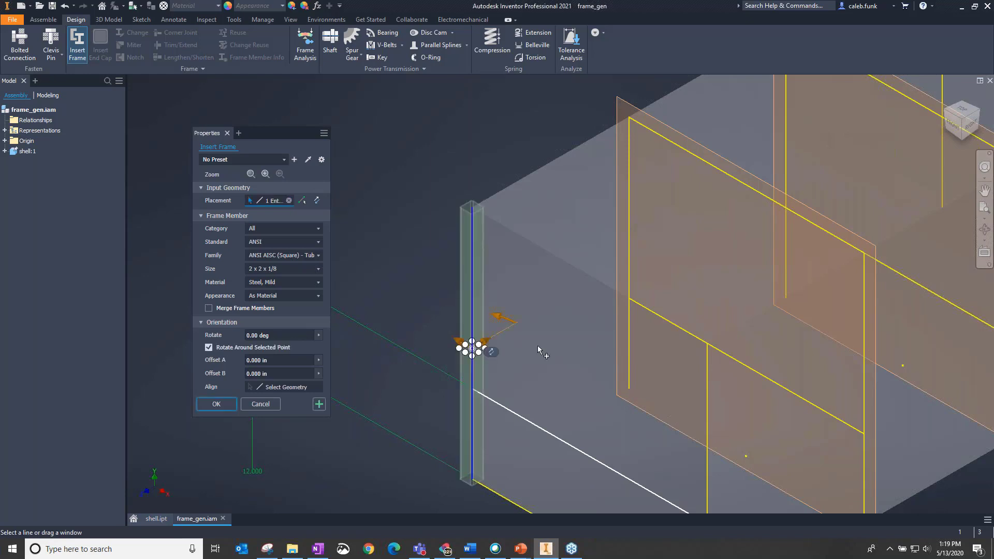
pyautogui.moveTo(538, 350); pyautogui.dragTo(490, 265, button='middle')
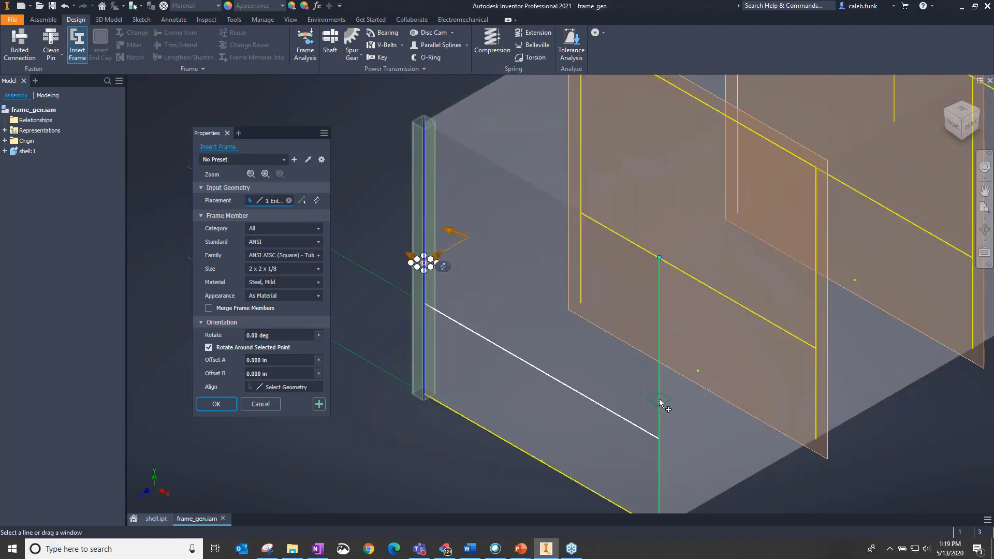
pyautogui.click(660, 402)
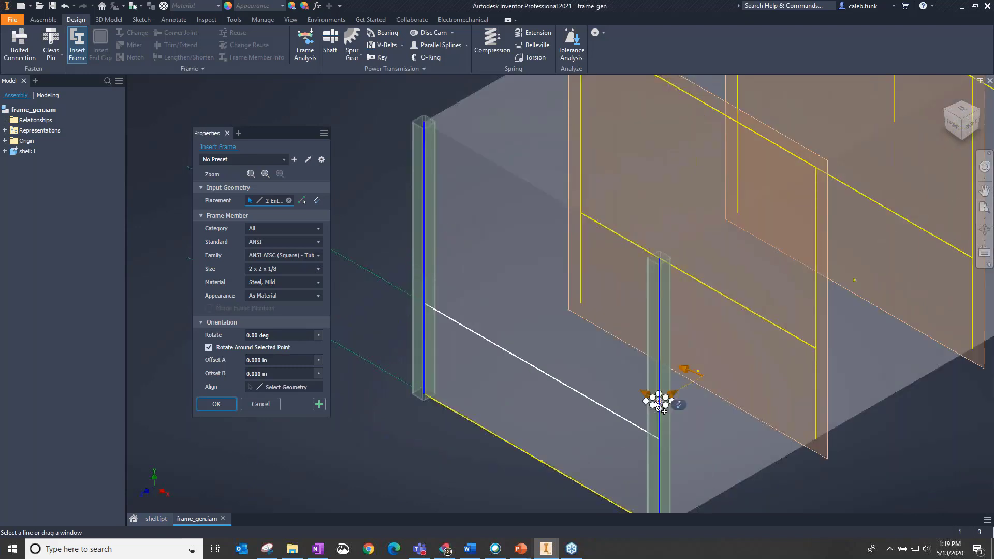
pyautogui.click(274, 403)
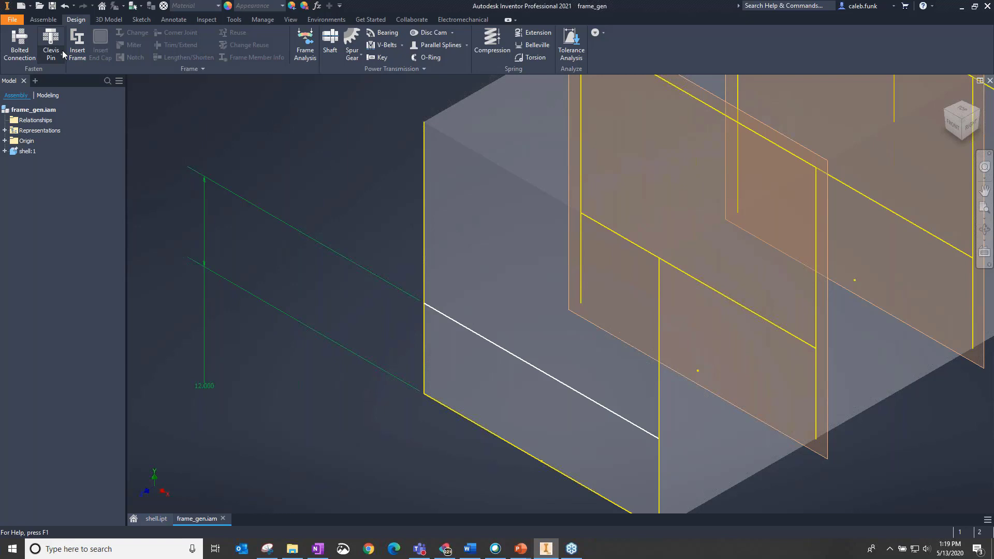
# Insert ANSI AISC square 2 x 2 x 1/8 frame members on the front face's left vertical edge, top edge and middle line, with default file names.
pyautogui.click(77, 47)
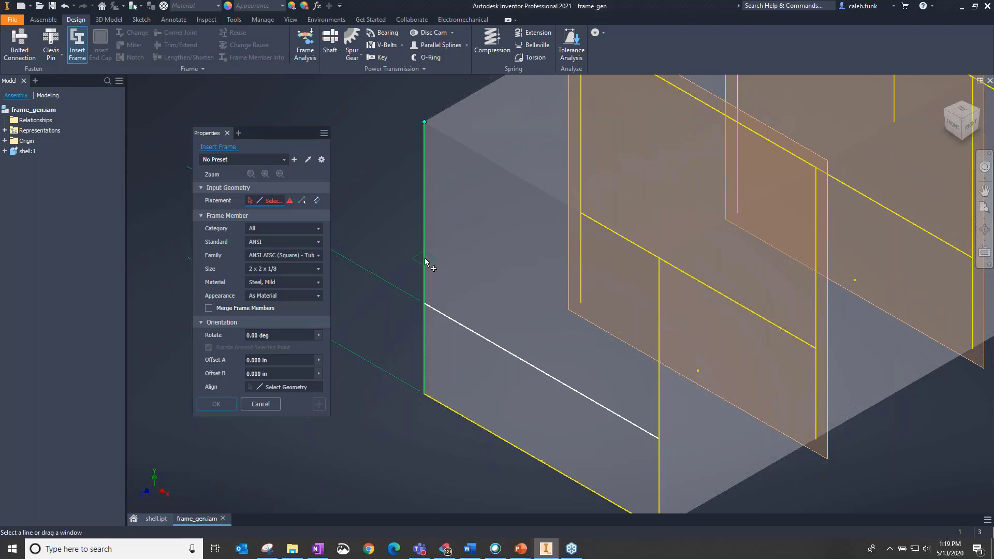
pyautogui.click(424, 261)
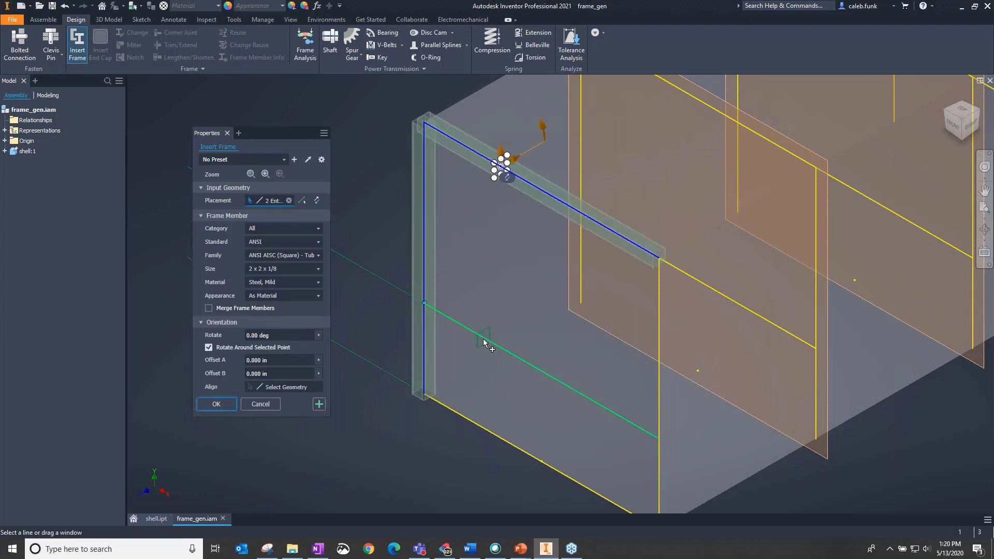
pyautogui.click(484, 342)
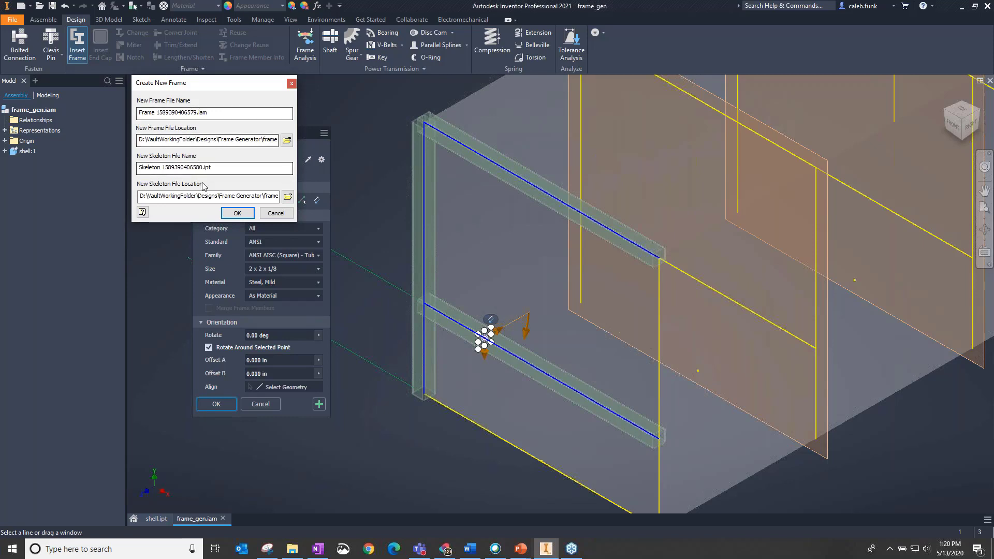
pyautogui.click(238, 213)
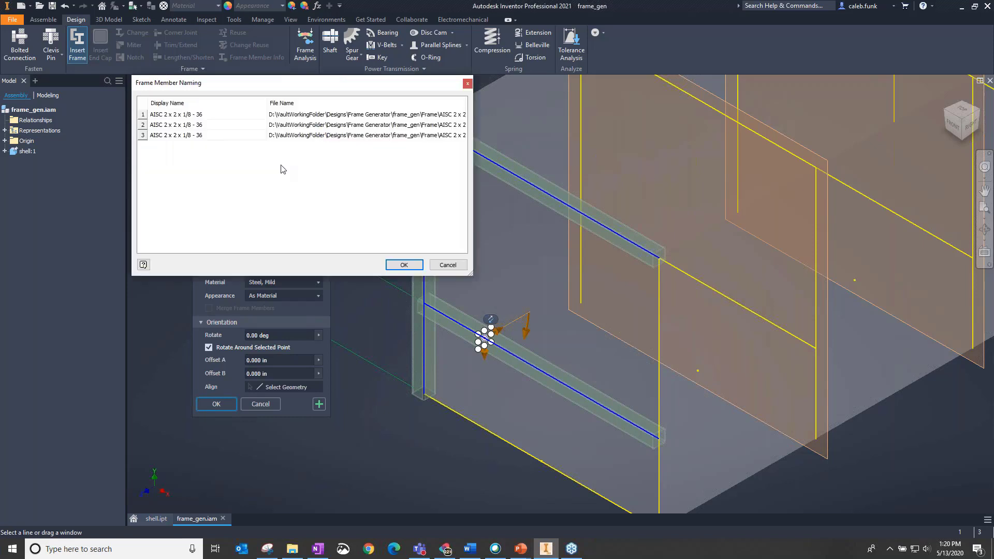
pyautogui.click(402, 264)
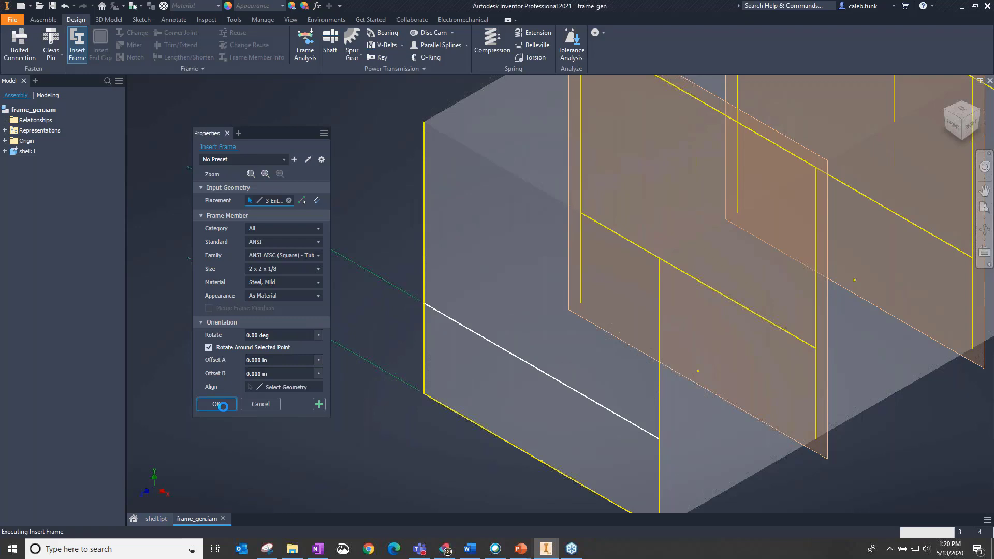
# Examine the Frame Generator file naming defaults and the attributes offered for assembly, end cap and frame member display names.
pyautogui.click(228, 23)
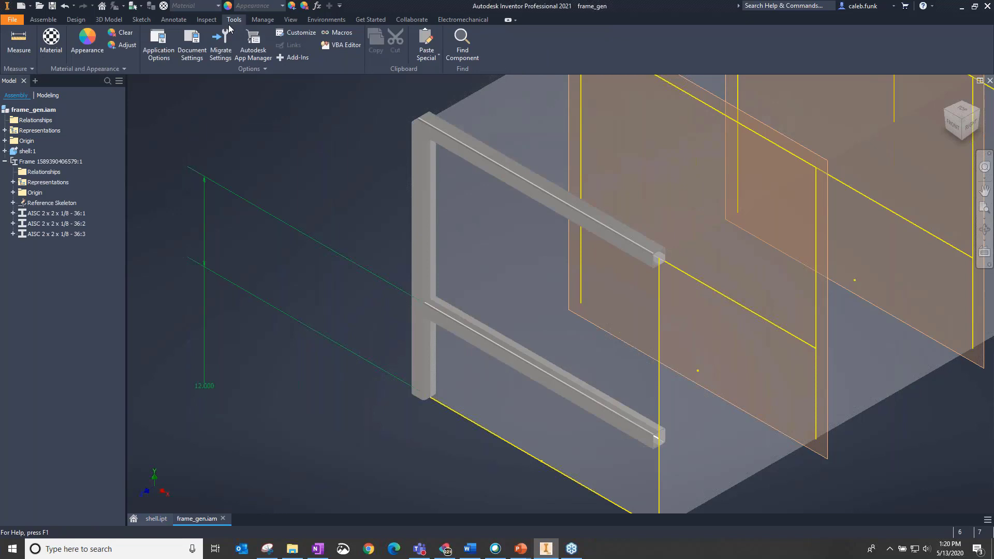
pyautogui.click(159, 46)
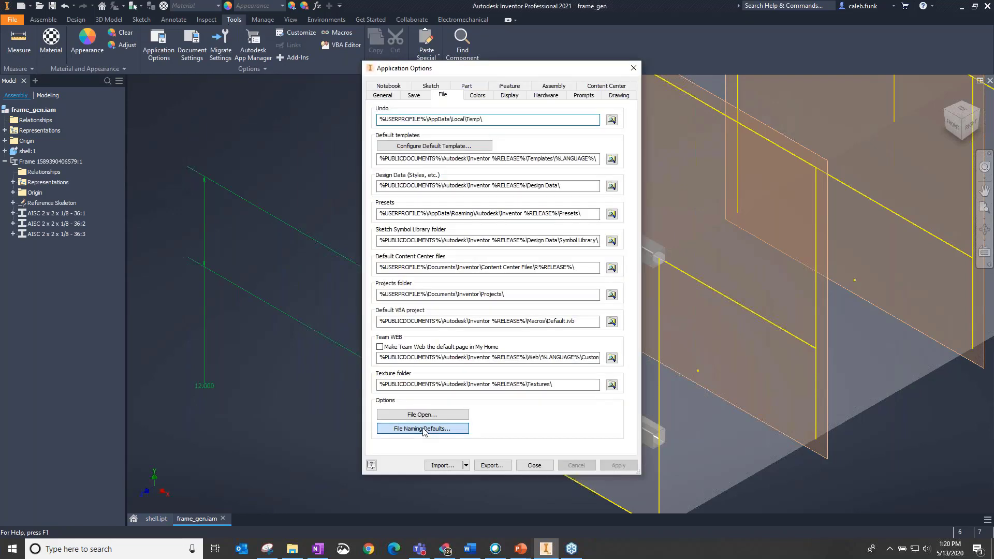
pyautogui.click(424, 428)
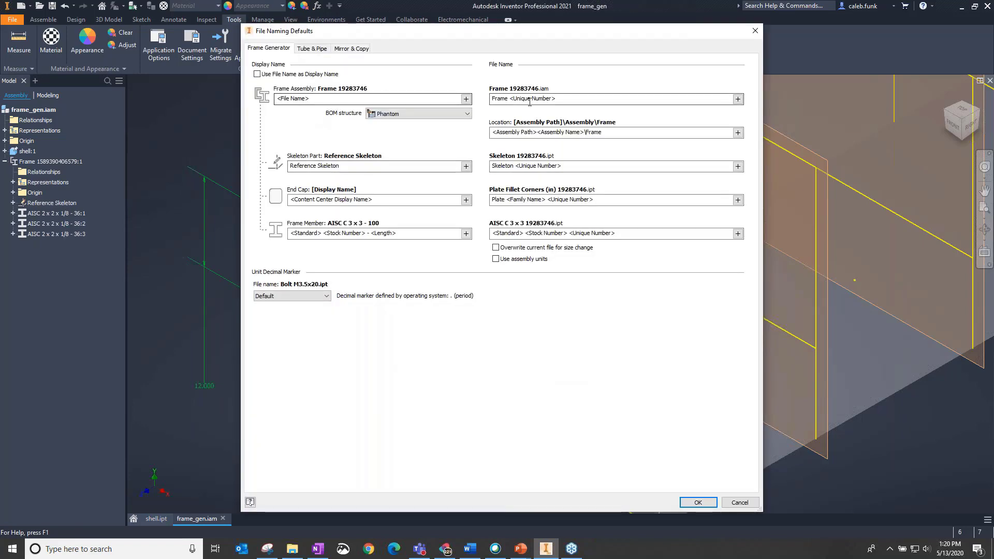
pyautogui.click(467, 99)
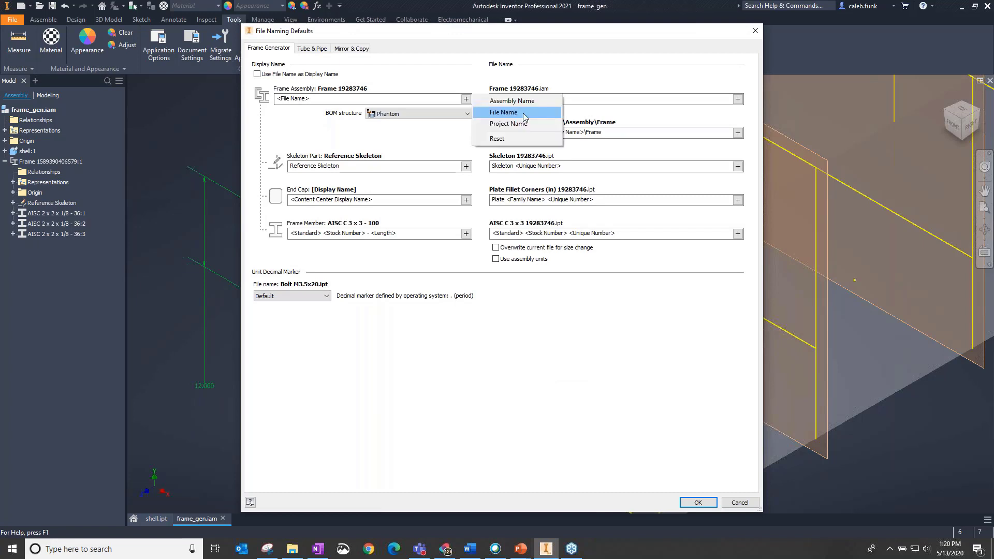
pyautogui.click(441, 238)
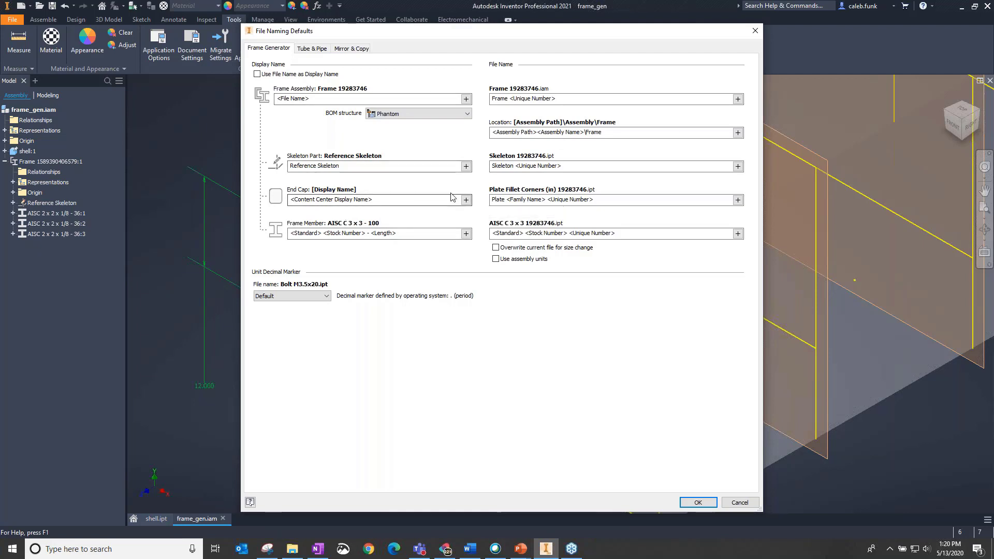
pyautogui.click(466, 199)
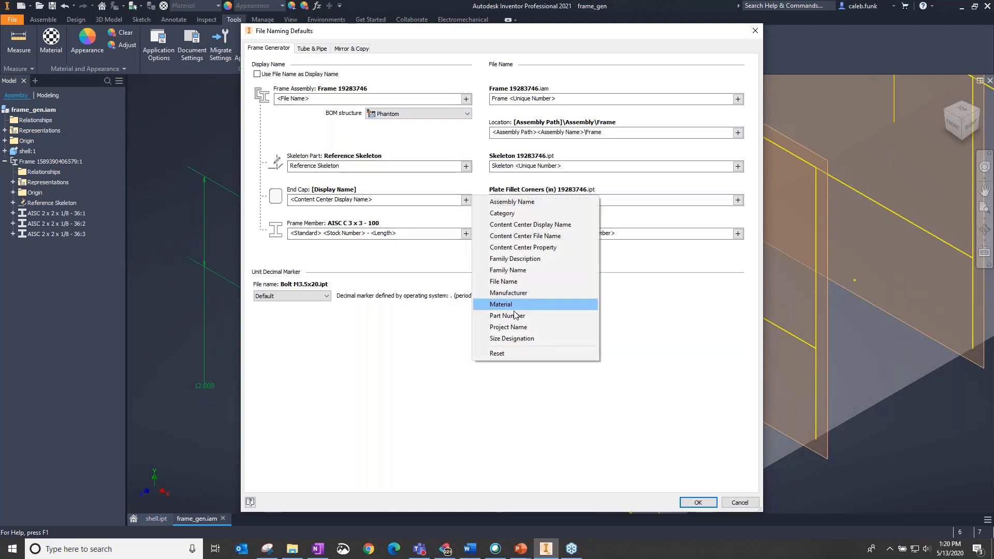
pyautogui.click(405, 324)
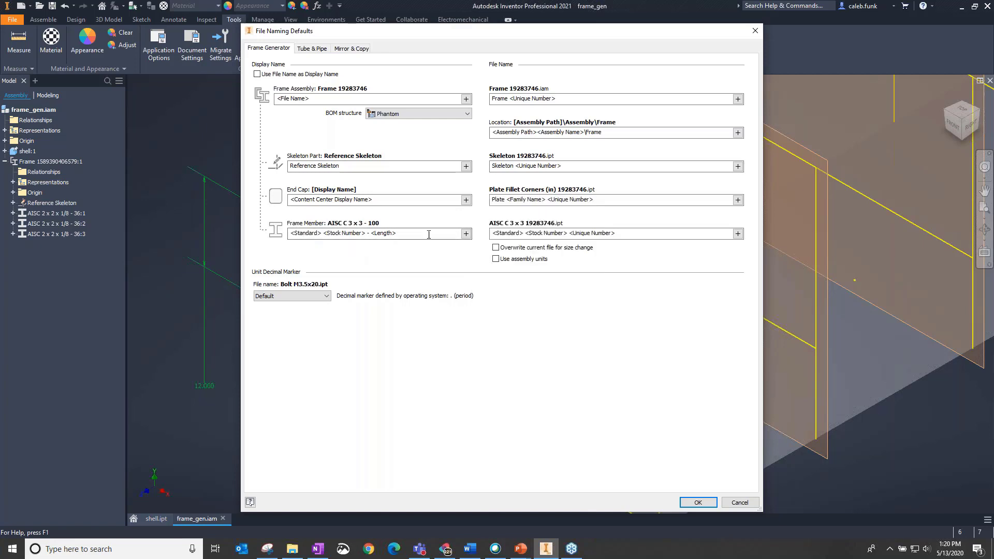
pyautogui.click(466, 234)
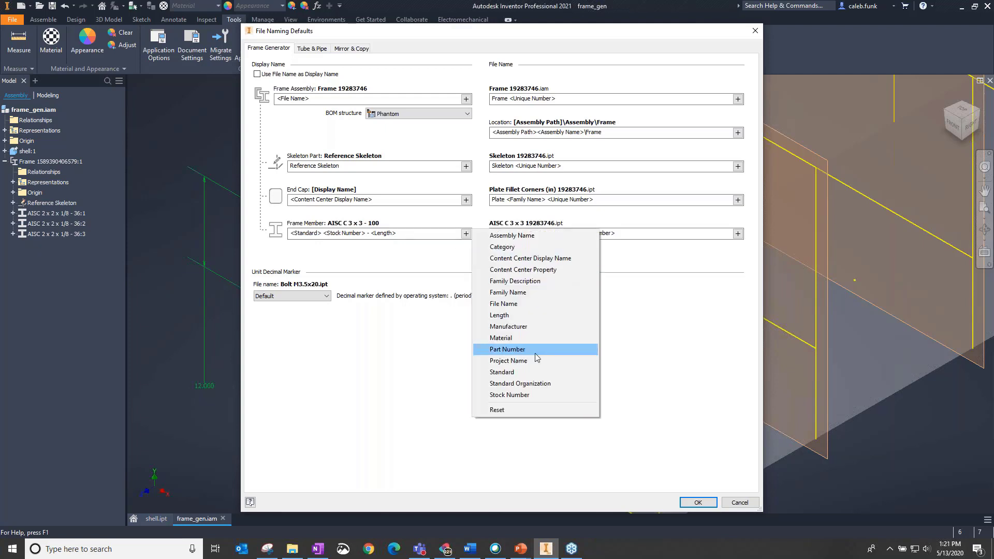
pyautogui.click(390, 307)
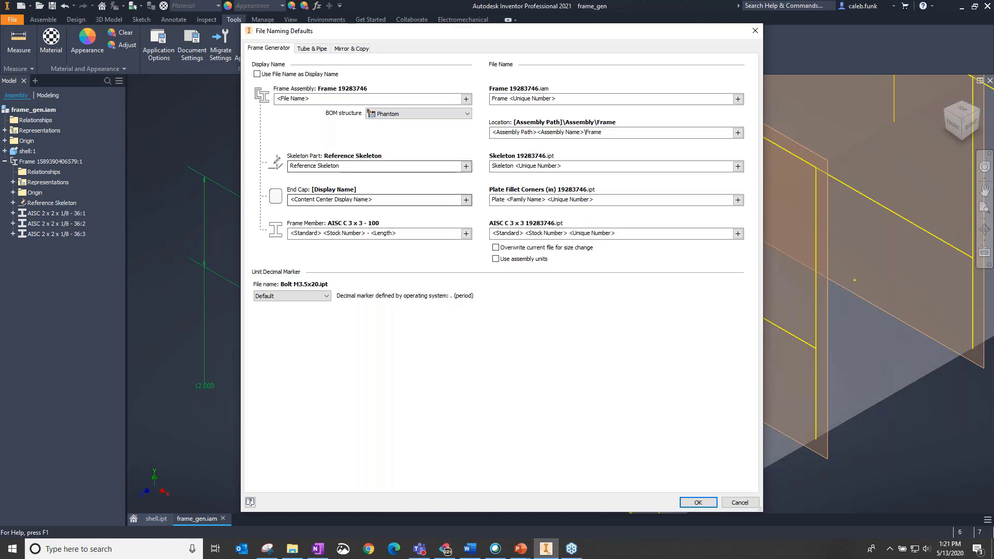
# Review the Tube & Pipe and Mirror & Copy file naming defaults, and leave the application options without changes.
pyautogui.click(313, 48)
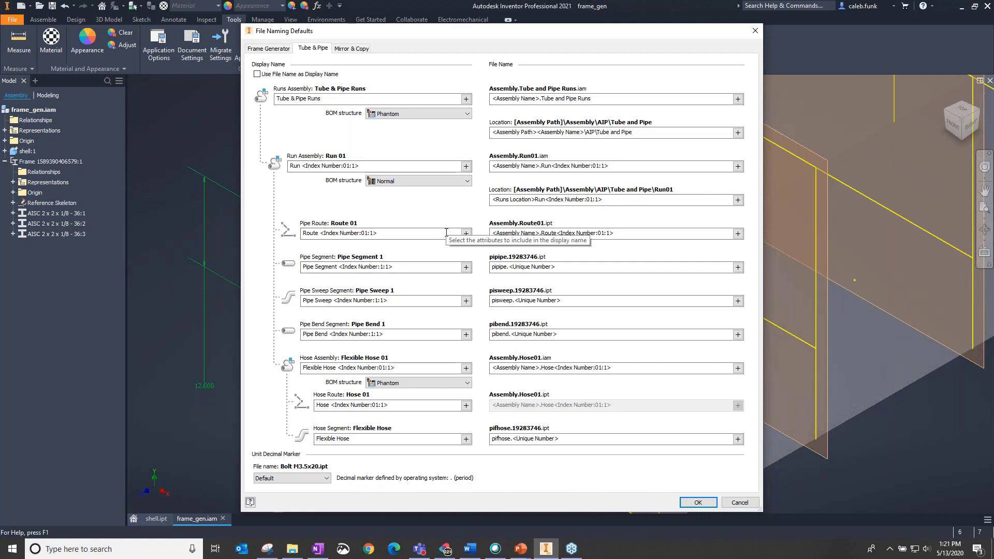
pyautogui.click(466, 233)
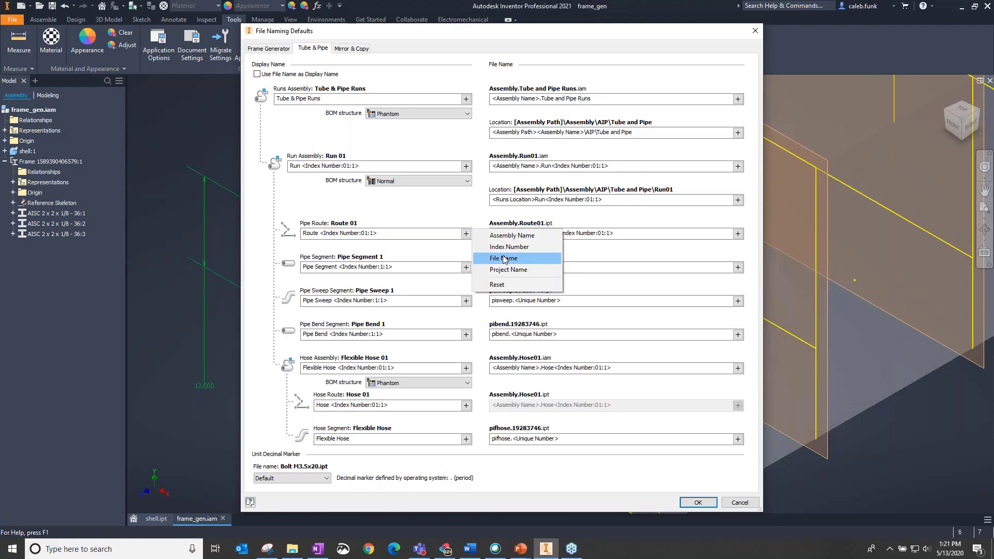
pyautogui.click(359, 49)
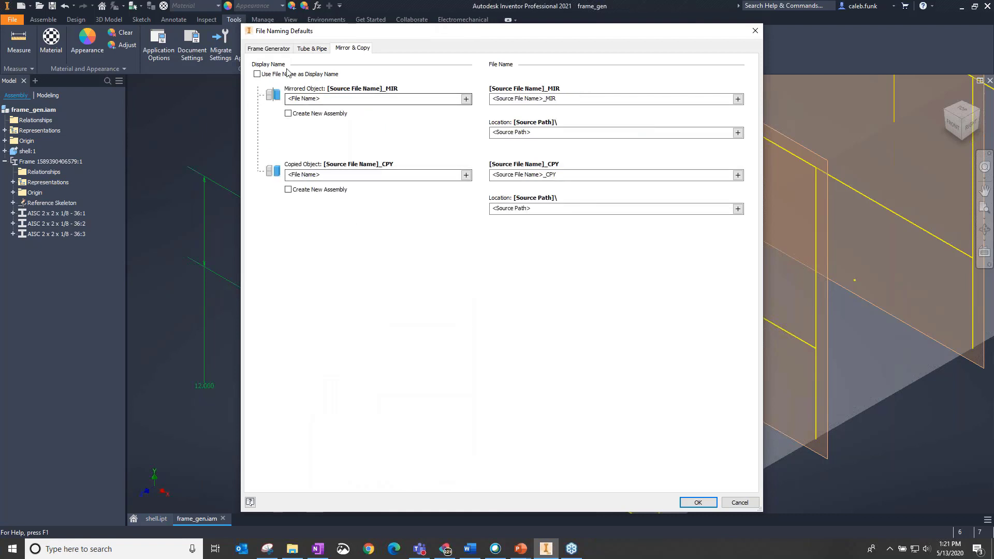
pyautogui.click(466, 99)
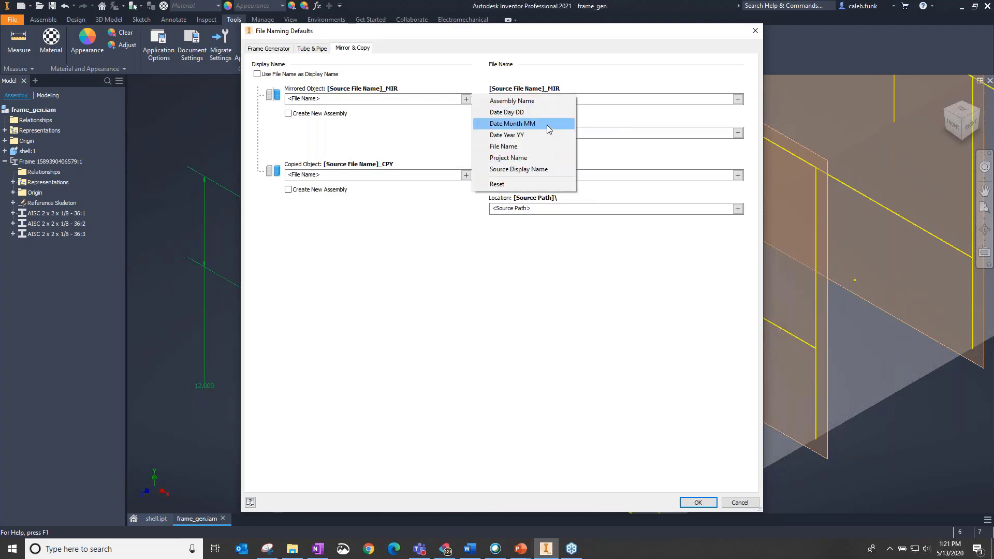
pyautogui.click(451, 300)
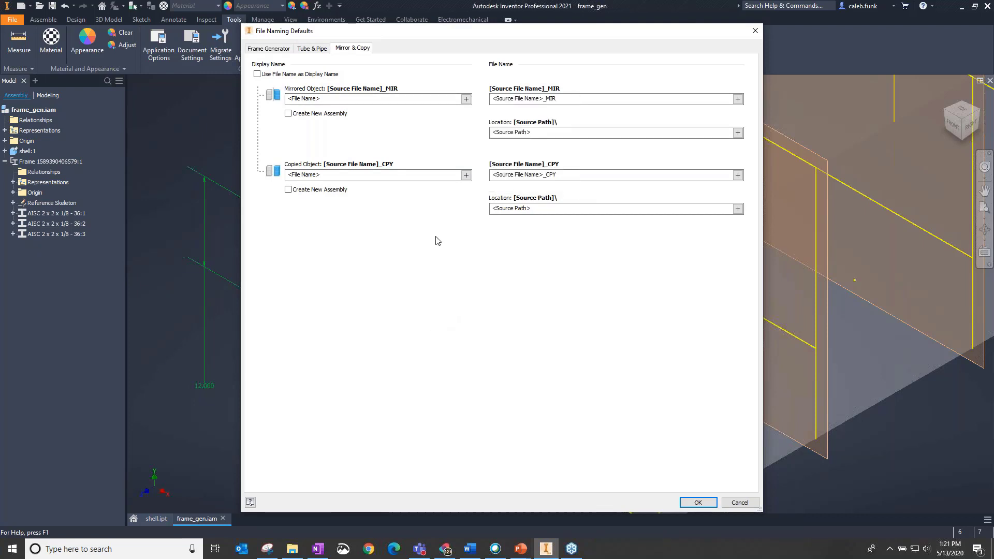
pyautogui.click(466, 99)
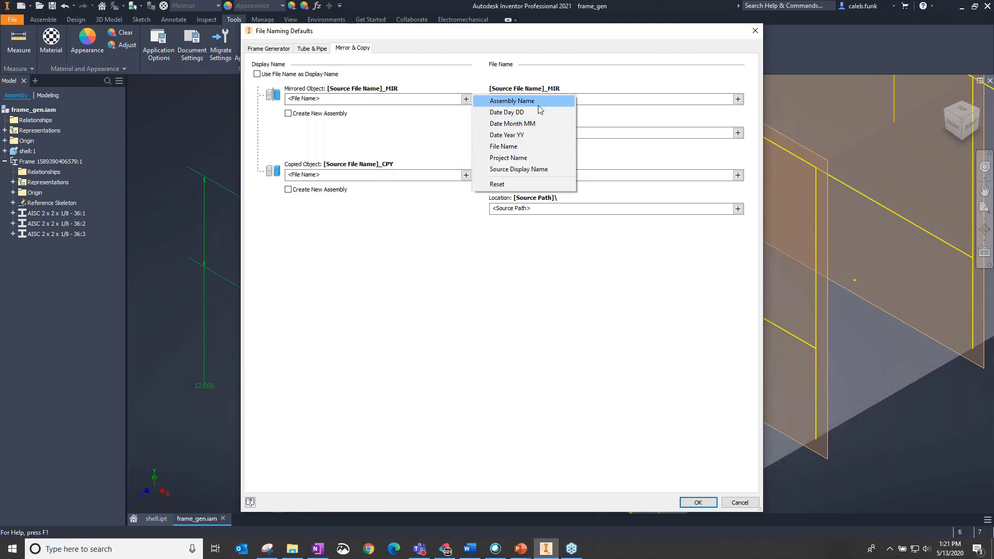
pyautogui.click(735, 510)
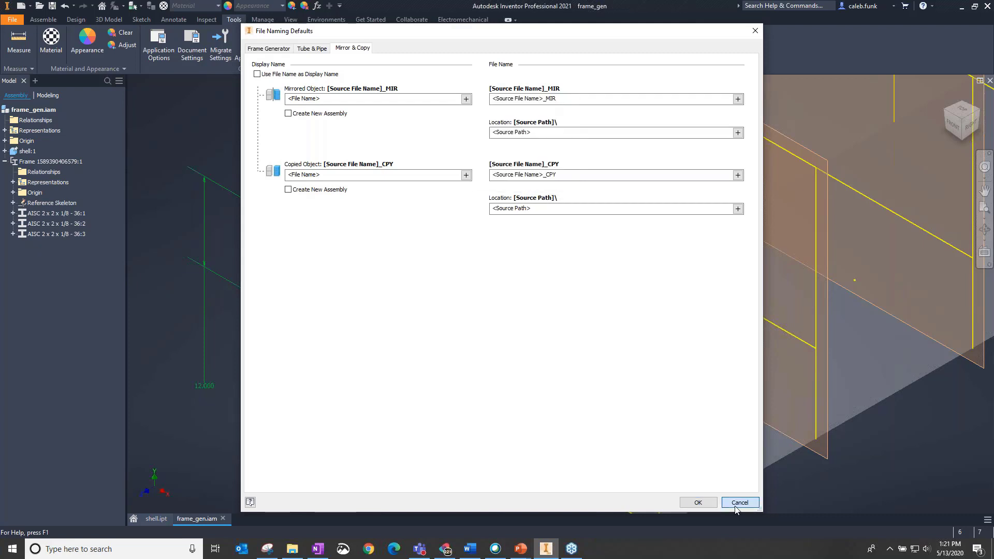
pyautogui.click(736, 508)
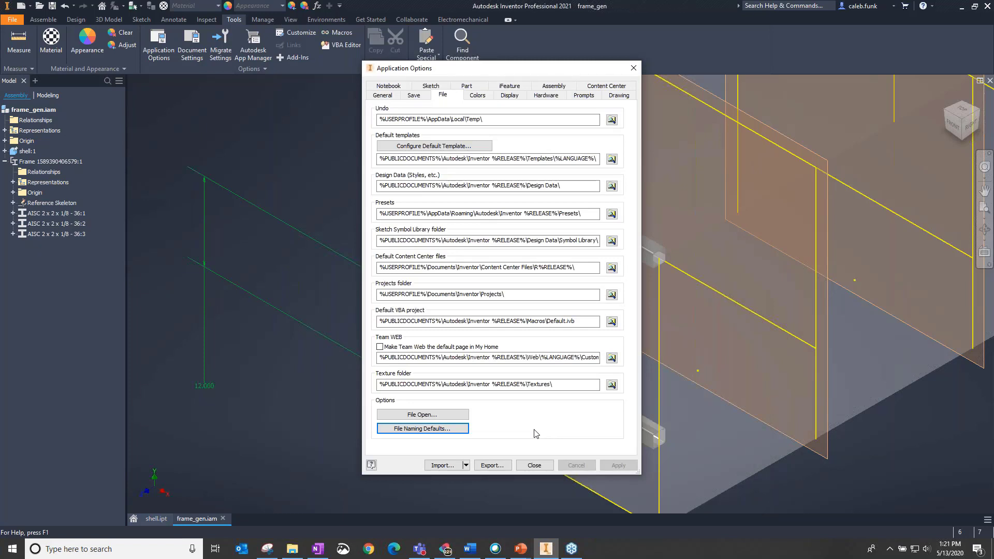
pyautogui.click(534, 464)
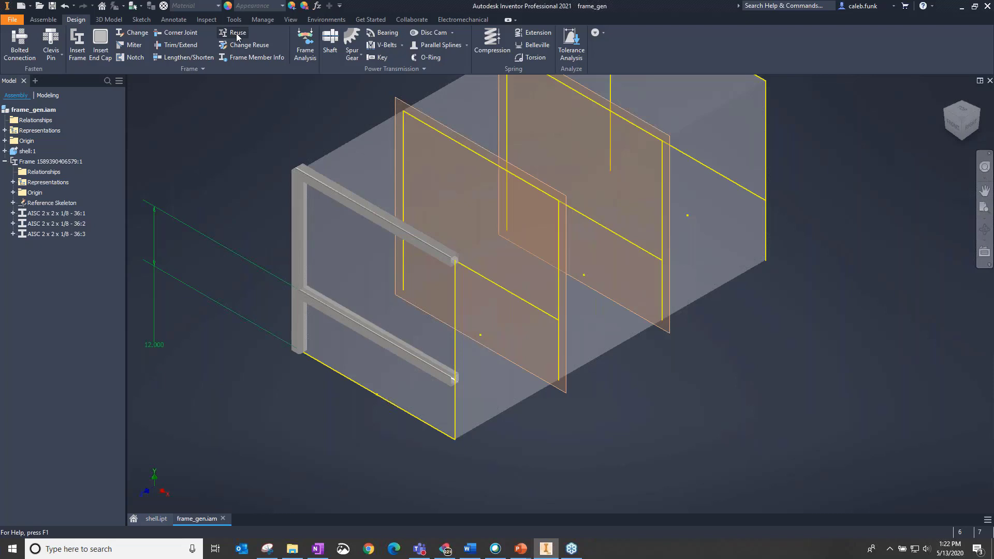
# Reuse the front-left vertical frame member on the front face's right edge and the first intermediate plane's right vertical line.
pyautogui.click(236, 33)
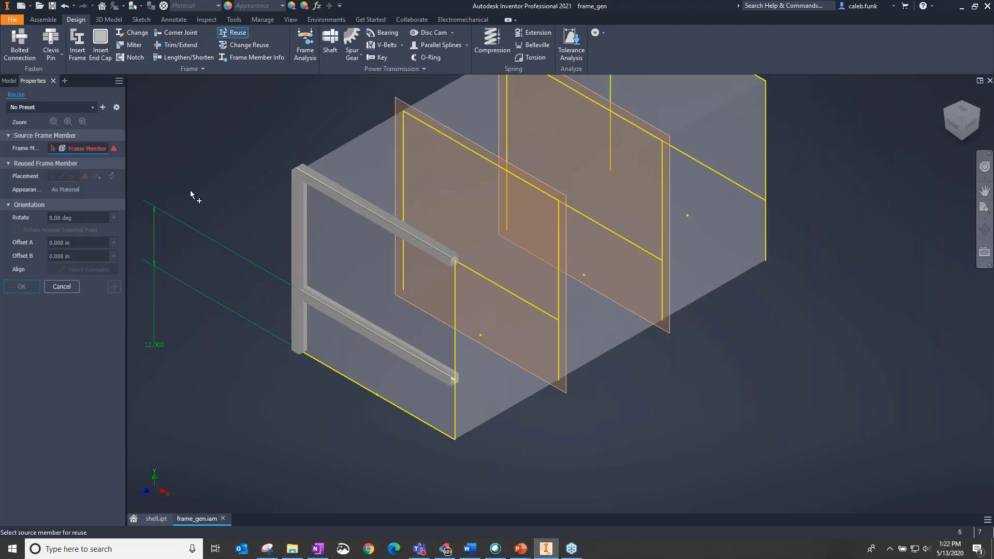
pyautogui.click(297, 272)
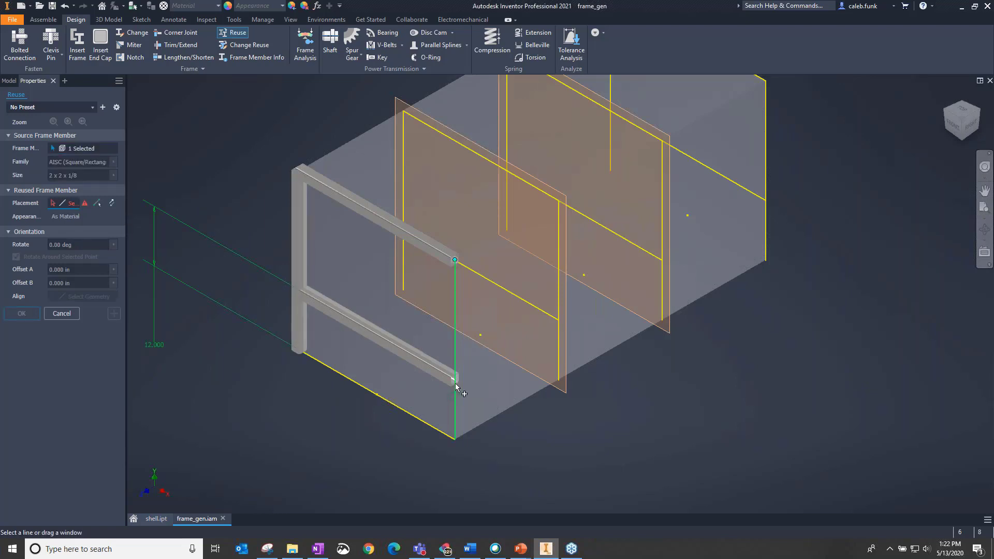
pyautogui.click(454, 356)
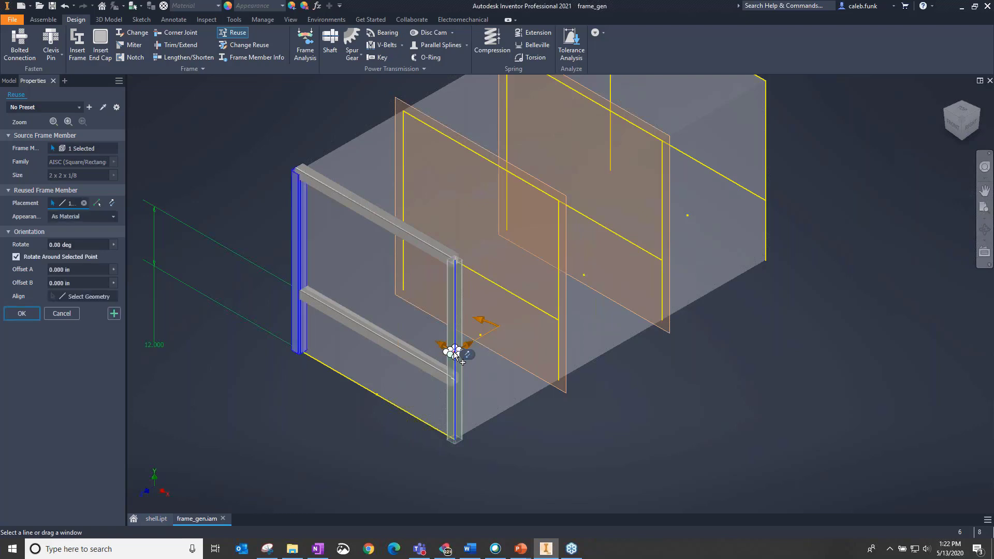
pyautogui.click(557, 299)
pyautogui.click(50, 314)
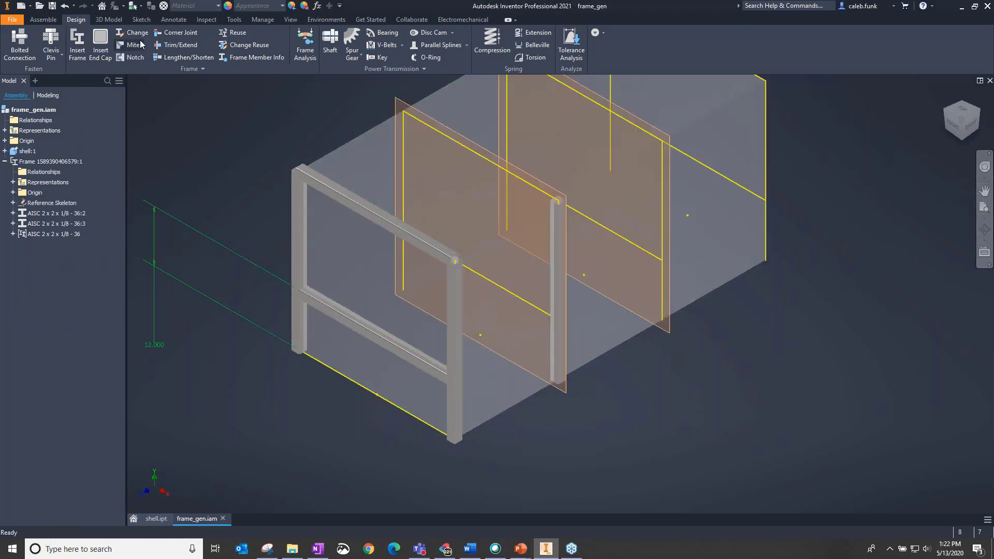
# Reuse the front-left vertical member on the remaining vertical skeleton lines of both intermediate planes and the rear face.
pyautogui.scroll(-3, 193, 109)
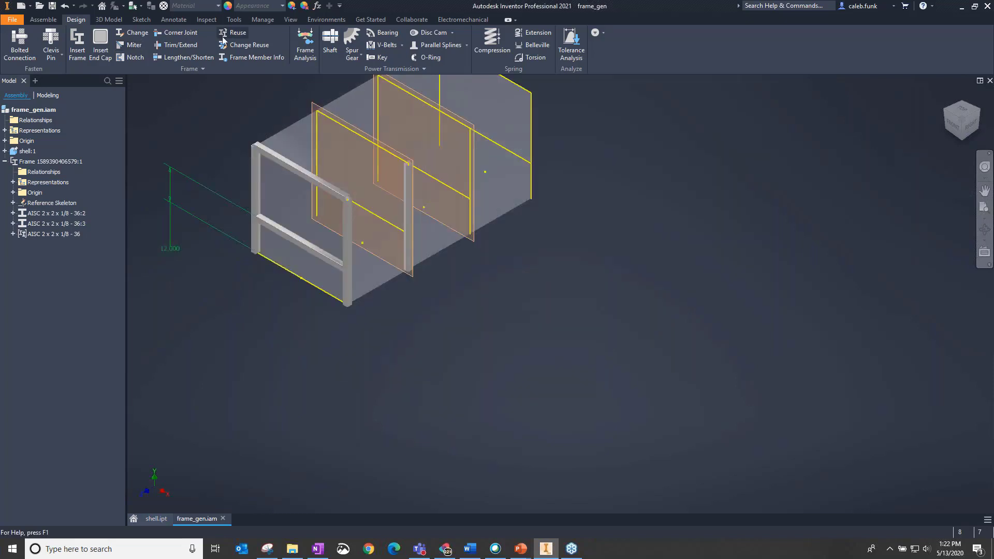
pyautogui.click(228, 35)
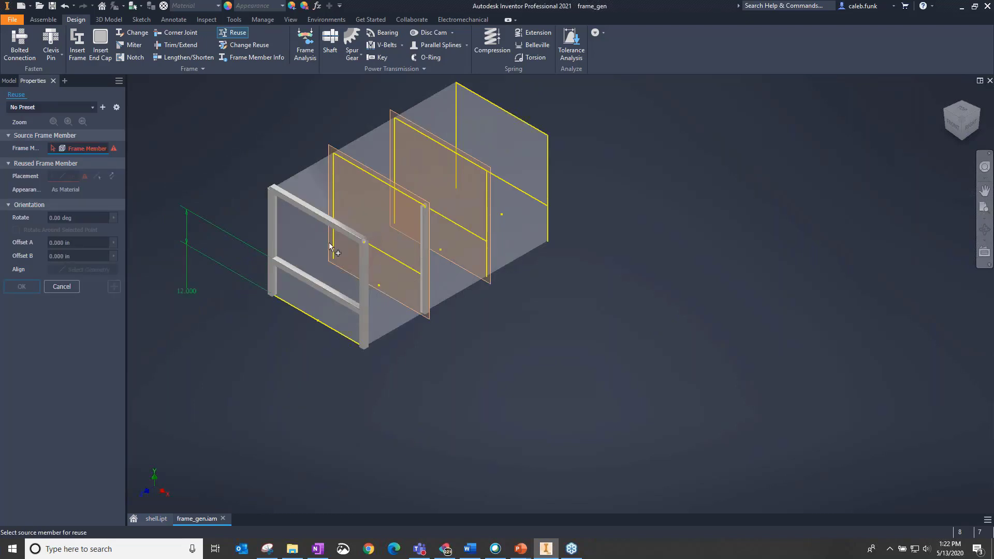
pyautogui.click(272, 243)
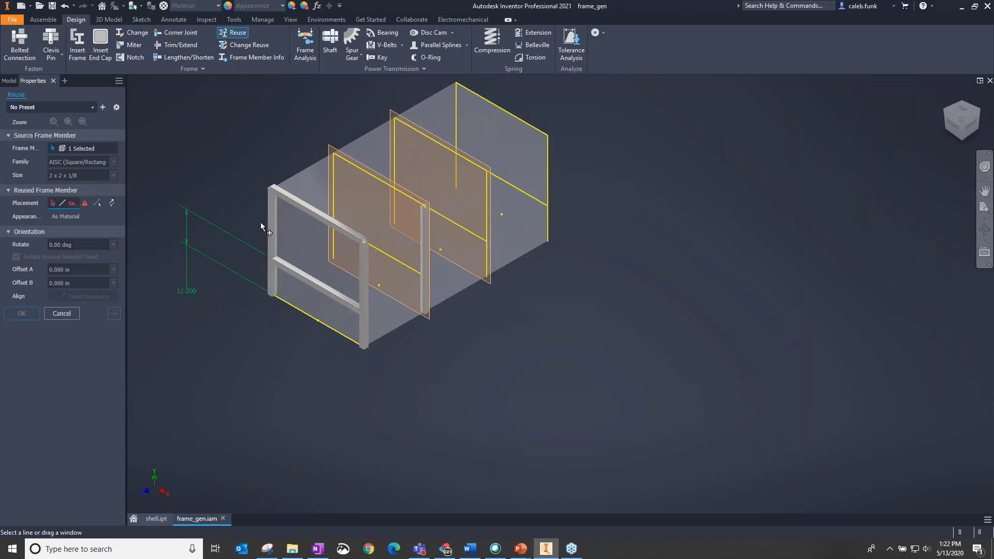
pyautogui.click(486, 207)
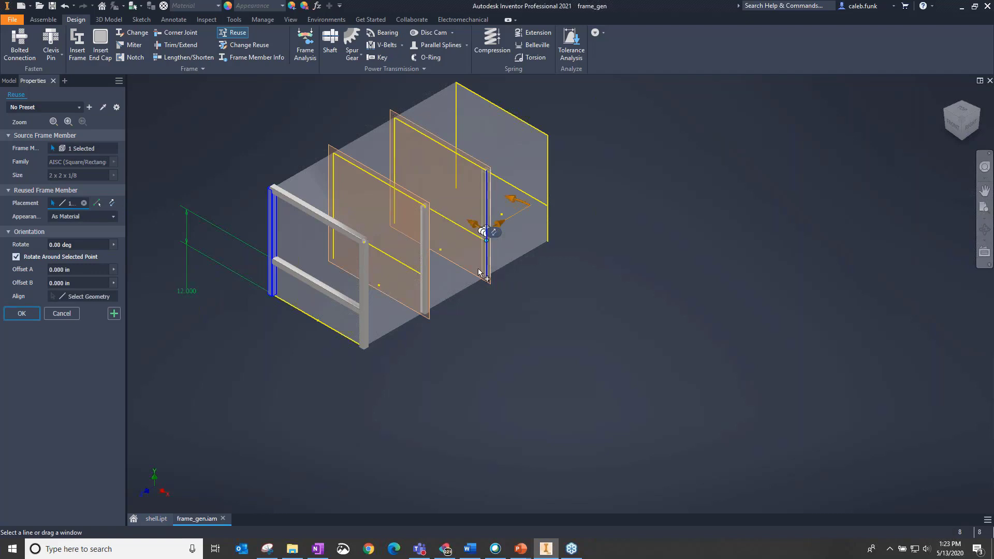
pyautogui.click(394, 180)
pyautogui.click(334, 230)
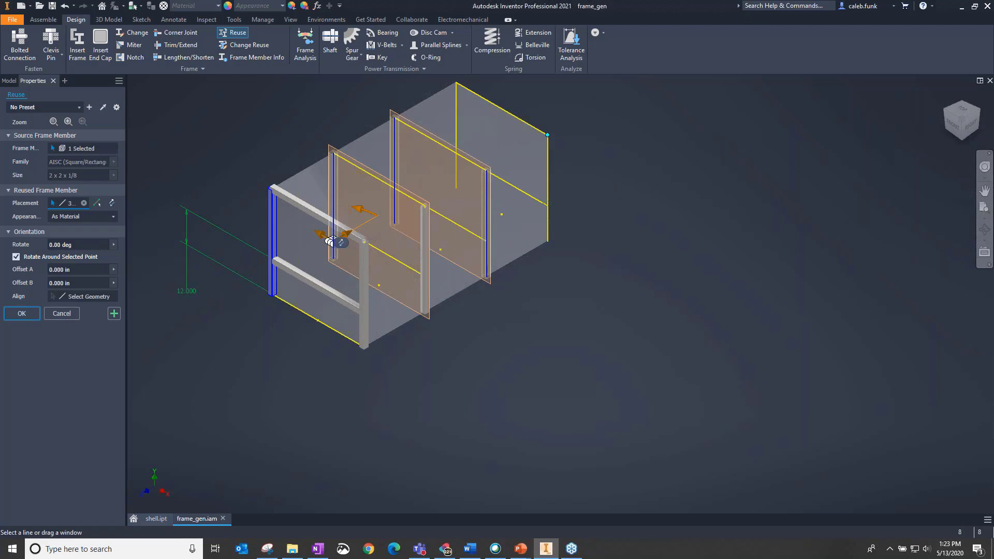
pyautogui.click(547, 137)
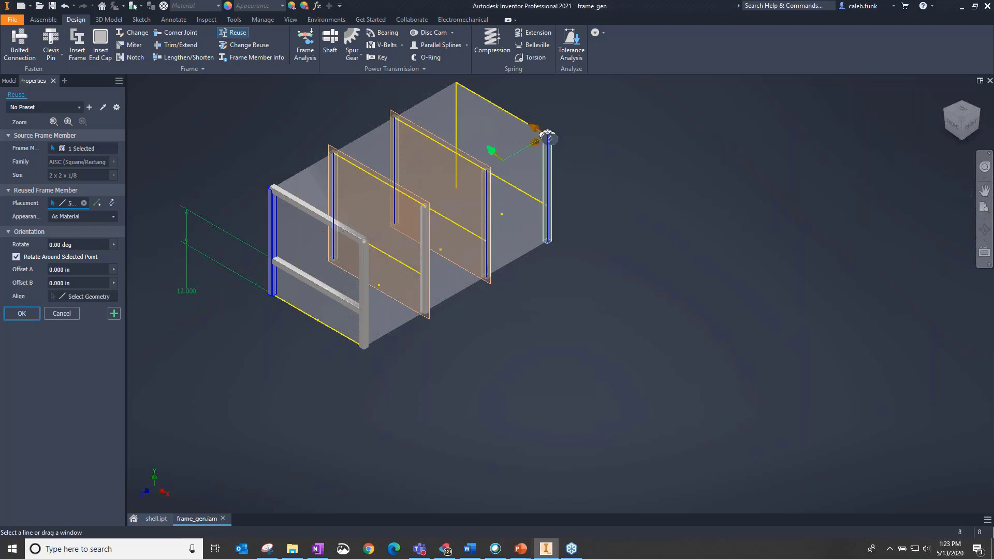
pyautogui.click(455, 186)
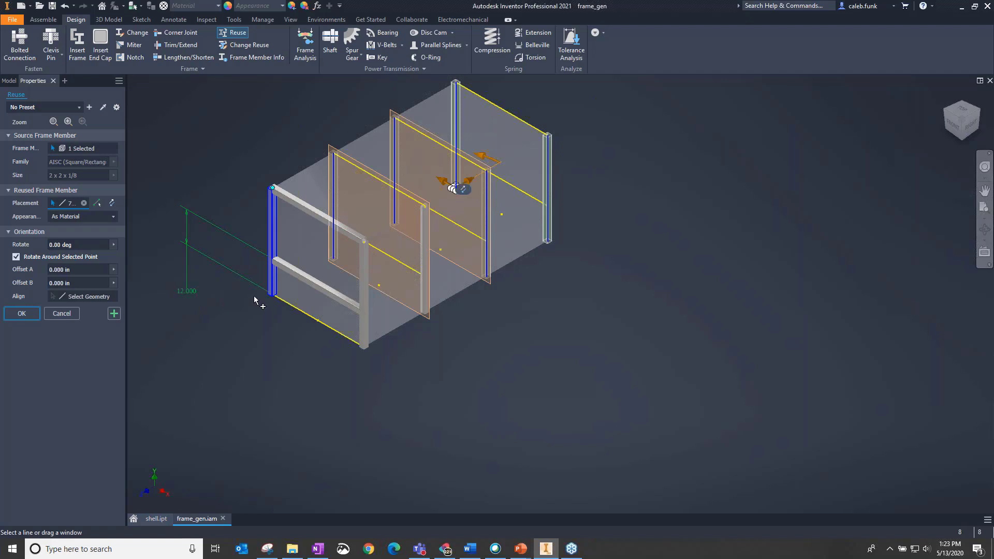
pyautogui.click(25, 312)
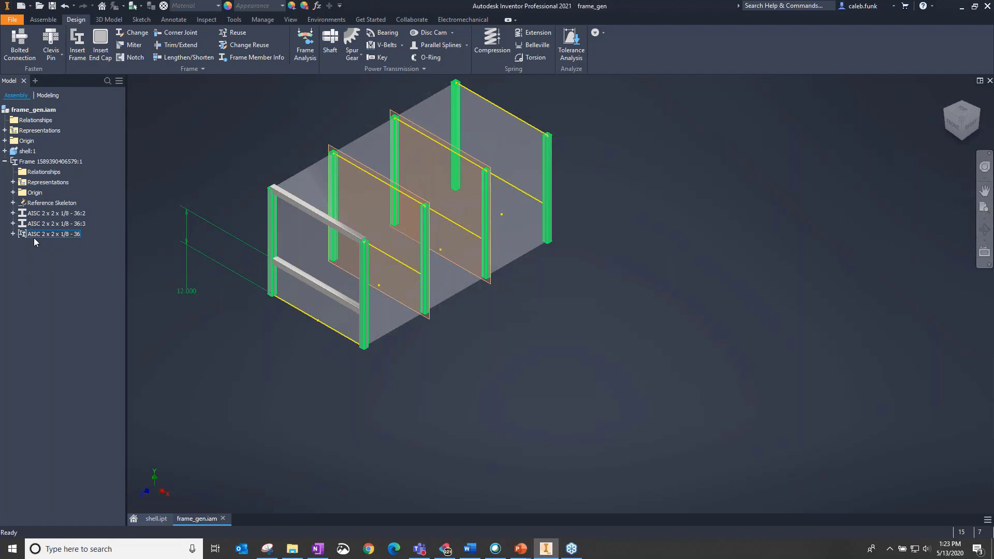
# Inspect the reused frame members' folder in the model tree, including its contents and available commands.
pyautogui.click(13, 234)
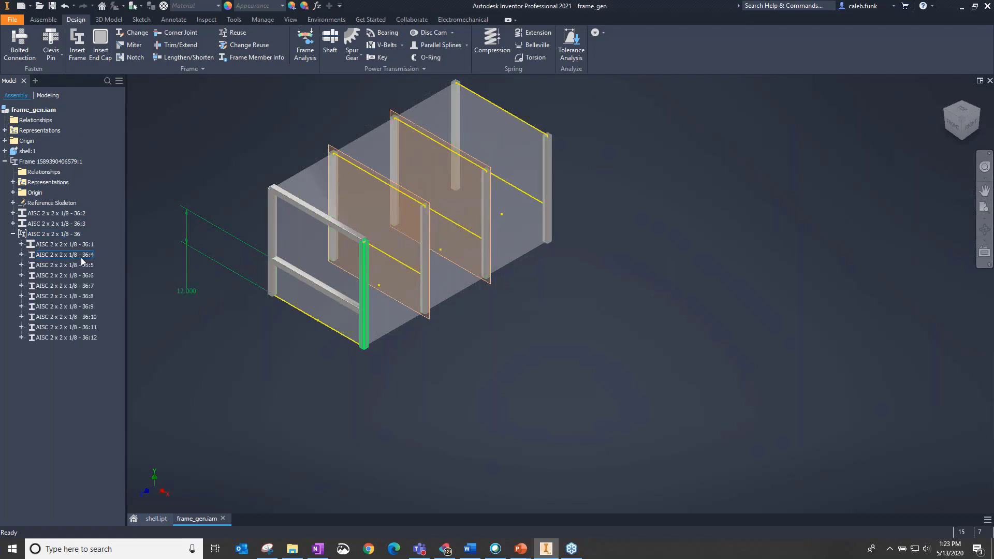
pyautogui.rightClick(54, 236)
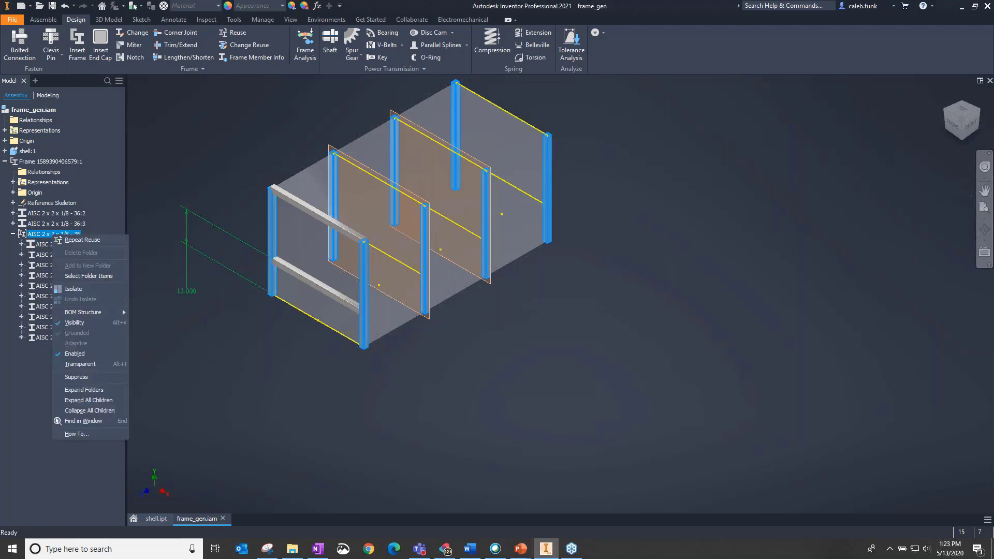
pyautogui.click(162, 334)
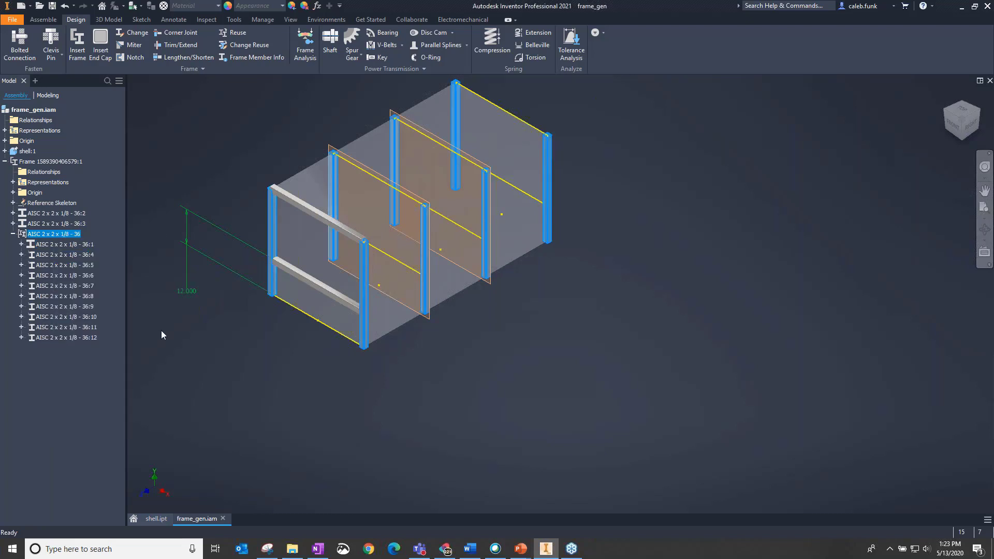
pyautogui.click(13, 234)
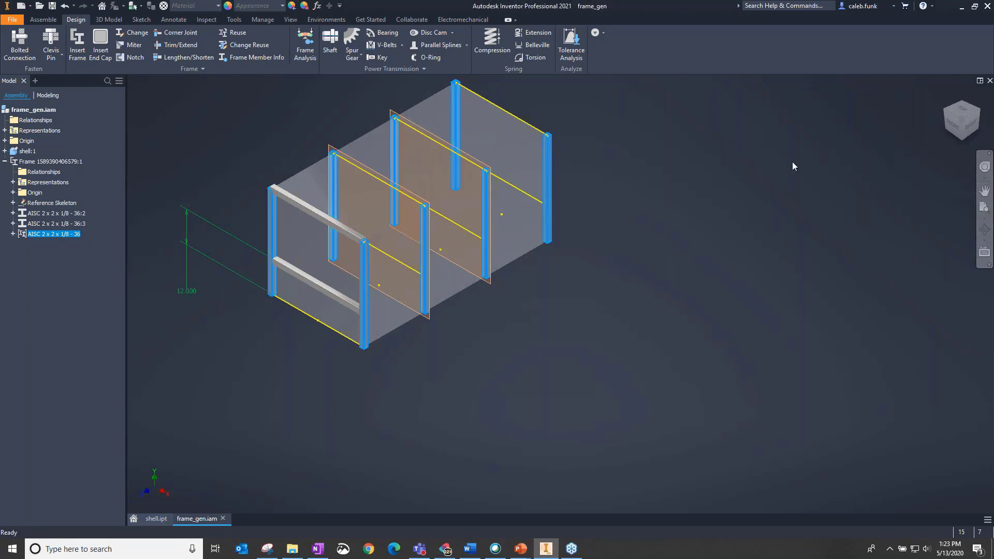
pyautogui.click(623, 342)
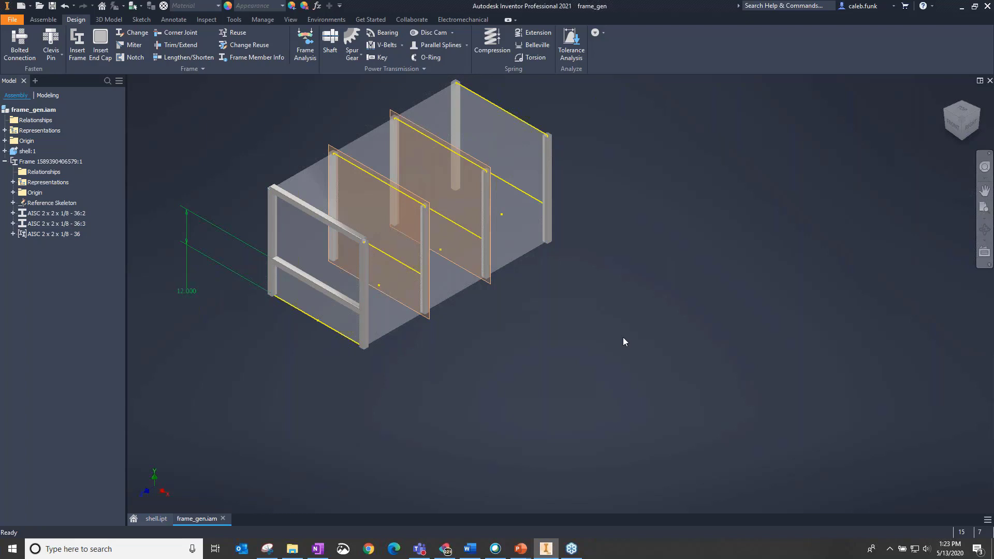
# Change the assembly's visual style to show visible and hidden edges, and examine the ends of the frame members.
pyautogui.click(290, 19)
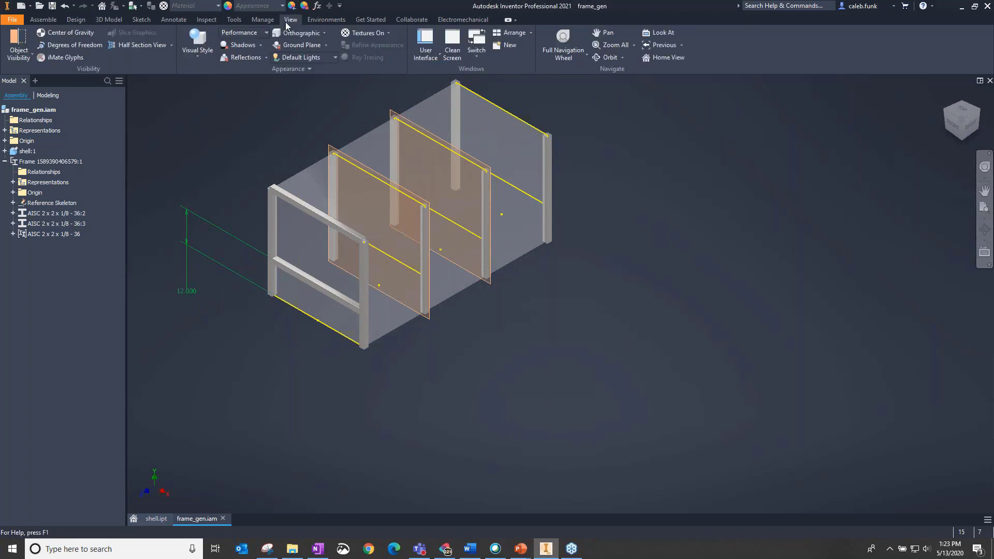
pyautogui.scroll(-5, 239, 217)
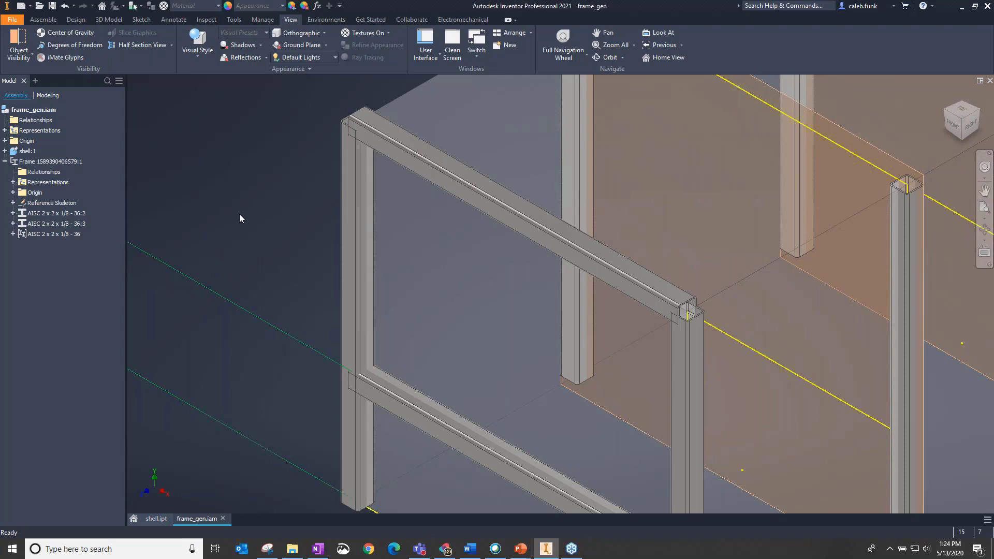
pyautogui.scroll(3, 239, 213)
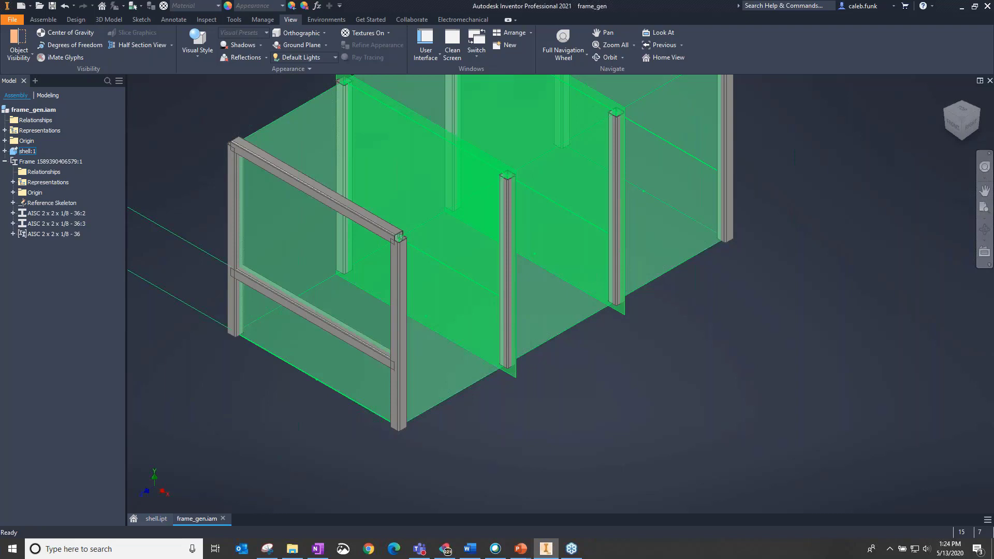
# Compare the Insert Frame properties with the Bolted Connection Component Generator, and leave both without adding a component.
pyautogui.click(76, 20)
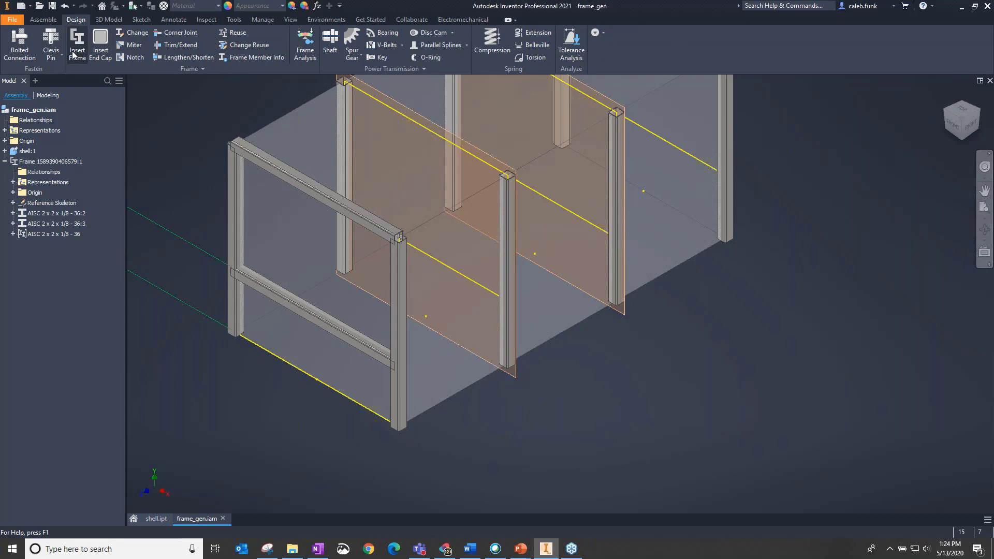
pyautogui.click(77, 47)
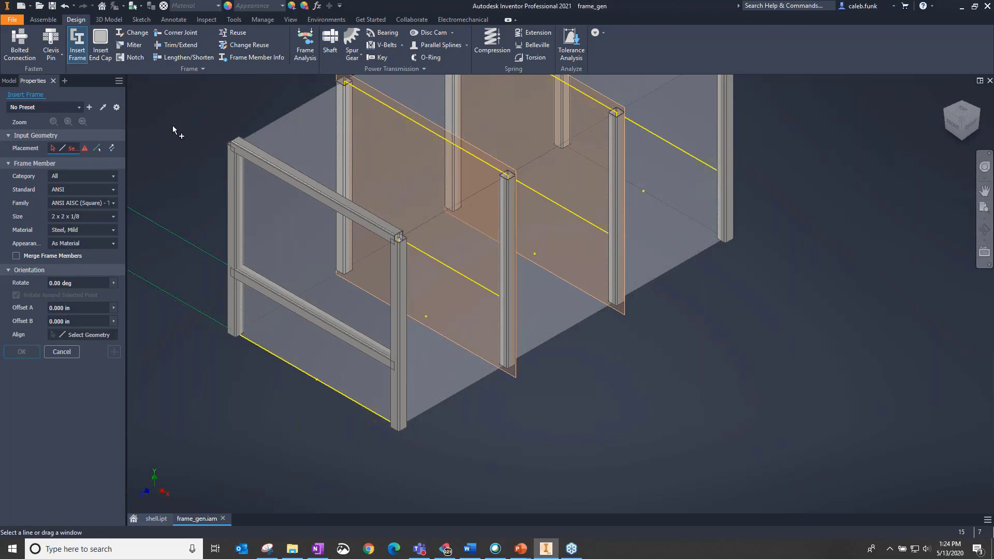
pyautogui.moveTo(173, 129); pyautogui.dragTo(218, 138, button='middle')
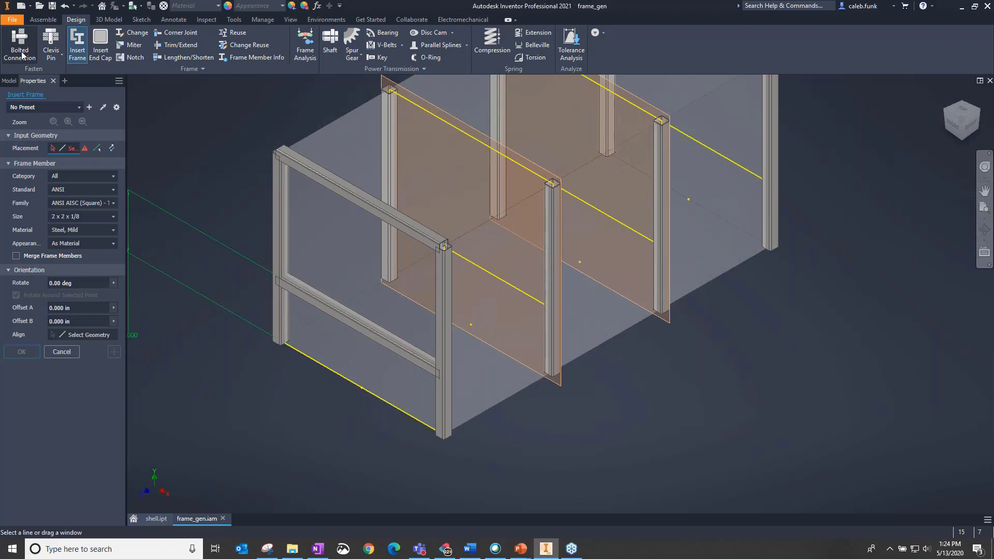
pyautogui.click(21, 51)
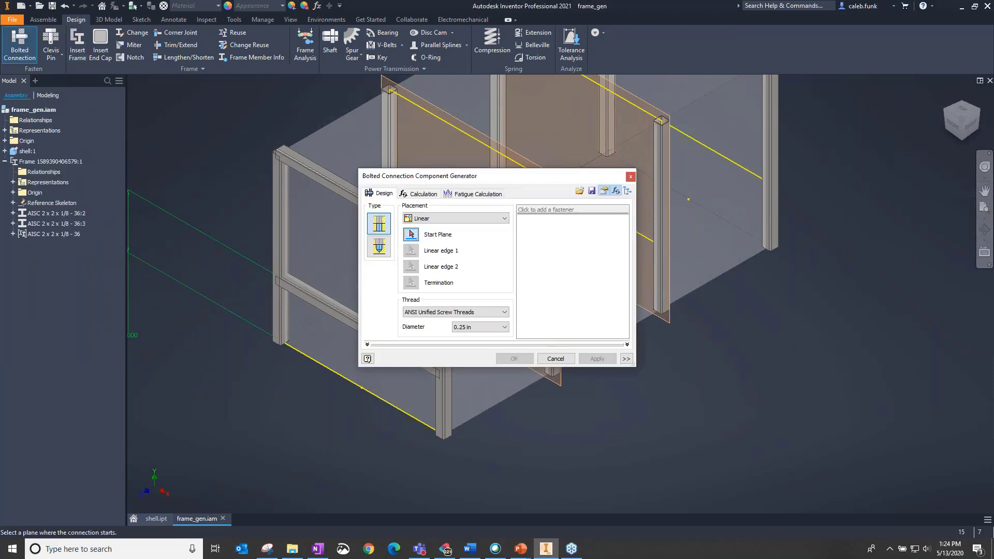
pyautogui.moveTo(588, 177); pyautogui.dragTo(491, 166)
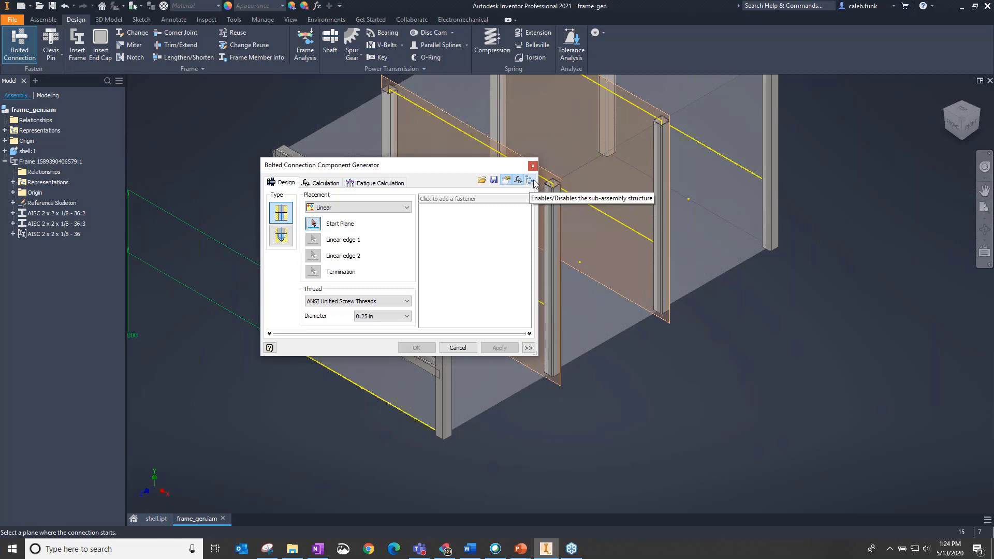
pyautogui.click(457, 347)
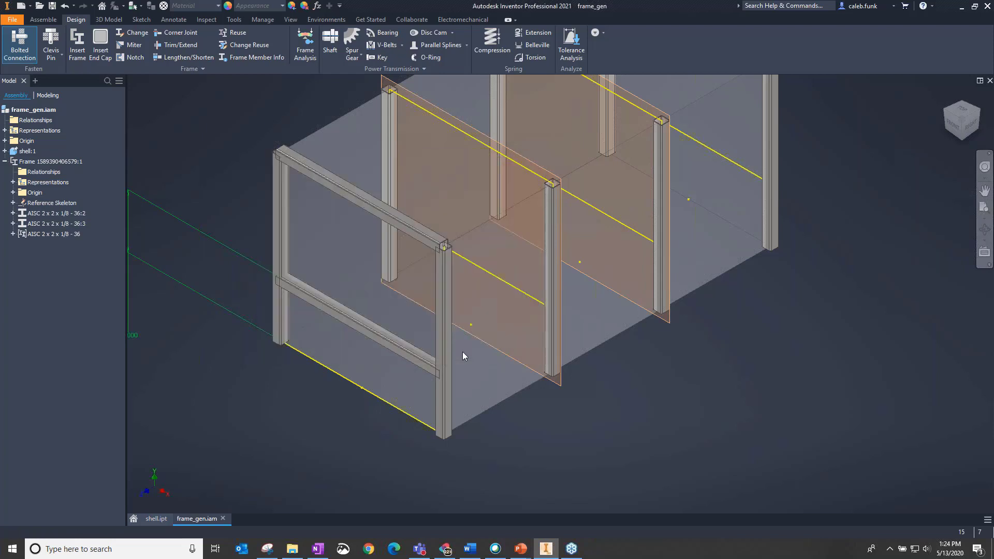
pyautogui.click(462, 354)
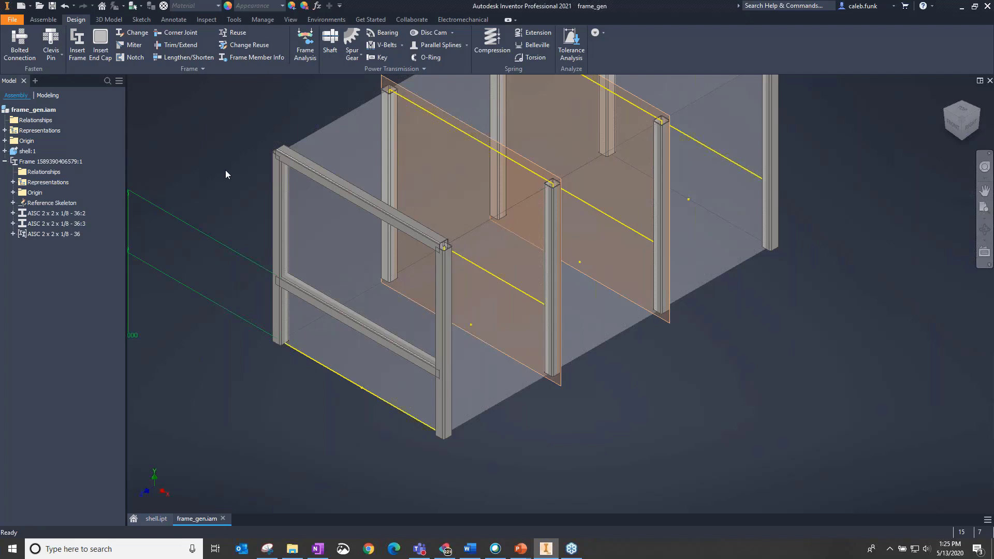
# Switch to the PowerPoint presentation, review the Frame Generator slide and advance to the AnyCAD for Revit slide.
pyautogui.moveTo(246, 208); pyautogui.dragTo(325, 245, button='middle')
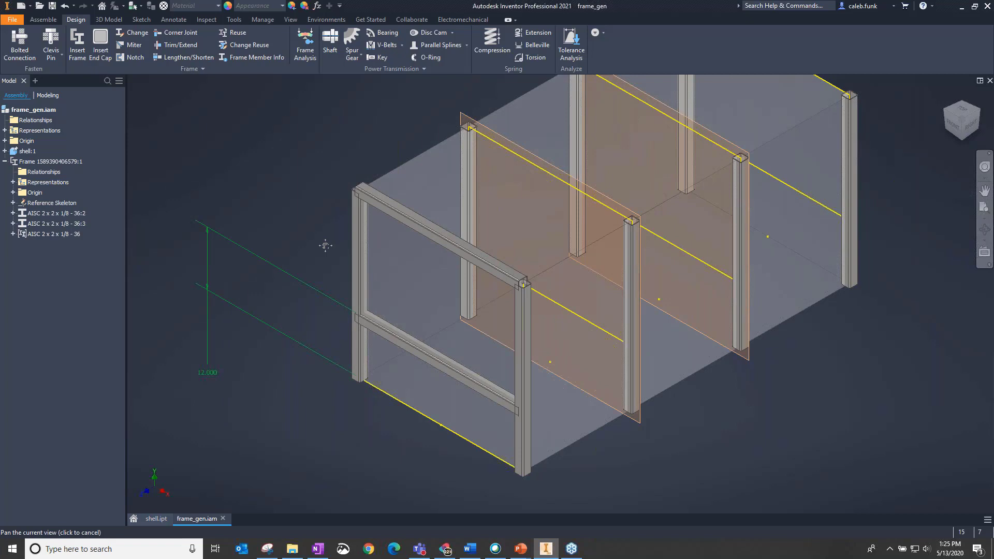
pyautogui.moveTo(326, 245); pyautogui.dragTo(332, 253, button='middle')
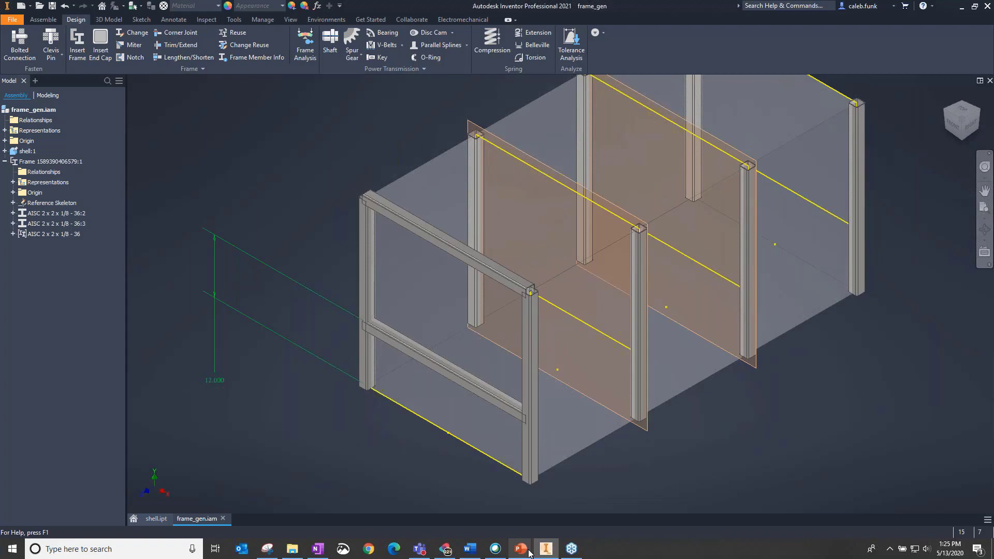
pyautogui.click(521, 549)
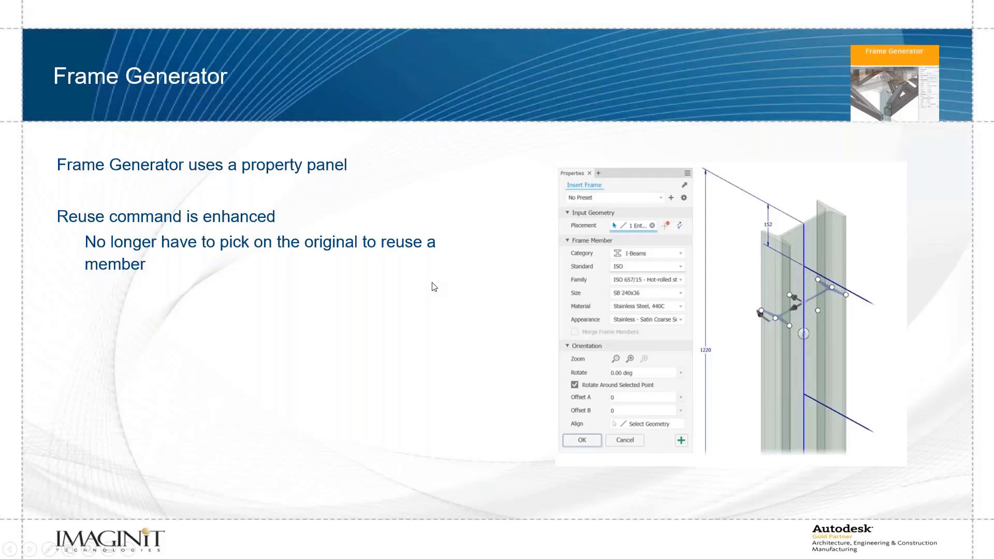
pyautogui.click(691, 360)
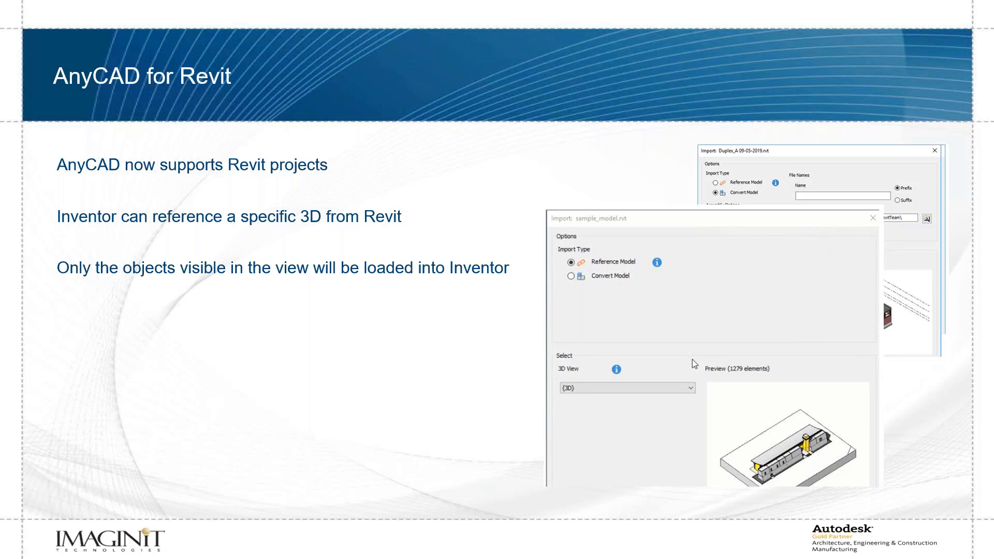
# Switch back to Inventor and choose the Revit project rac_basic_sample_project.rvt from the workspace's Designs folder for opening.
pyautogui.hotkey('alt', 'Tab')
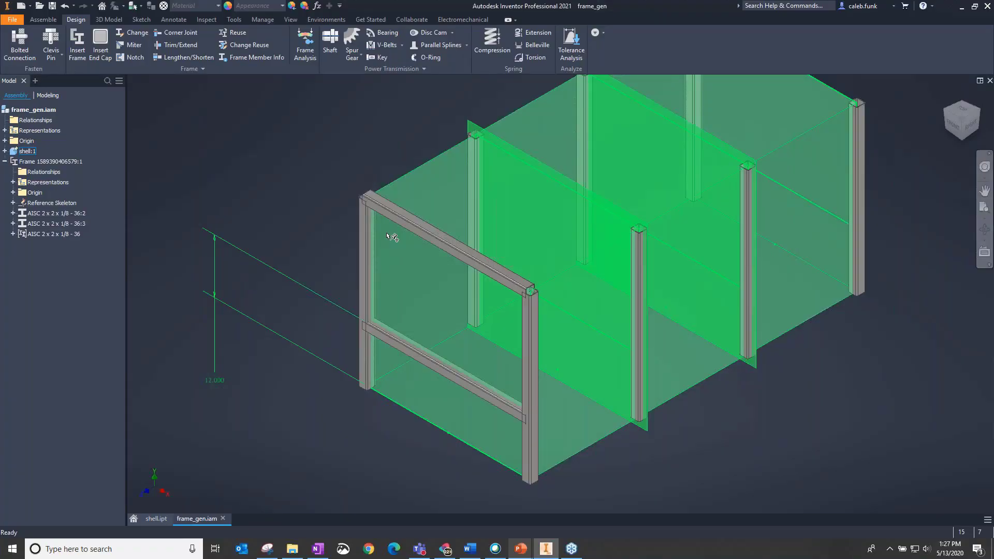
pyautogui.click(12, 20)
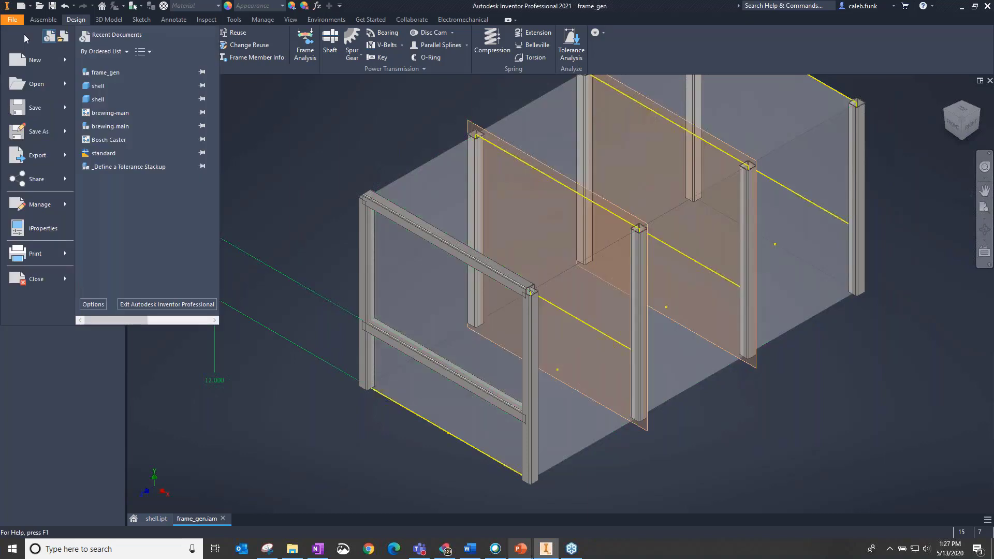
pyautogui.hotkey('ctrl', 'o')
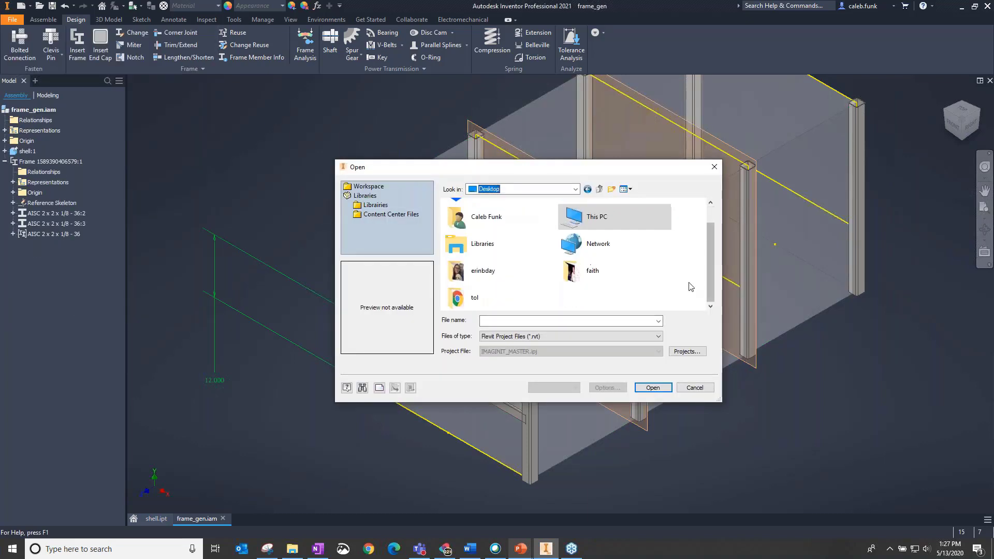
pyautogui.scroll(1, 691, 286)
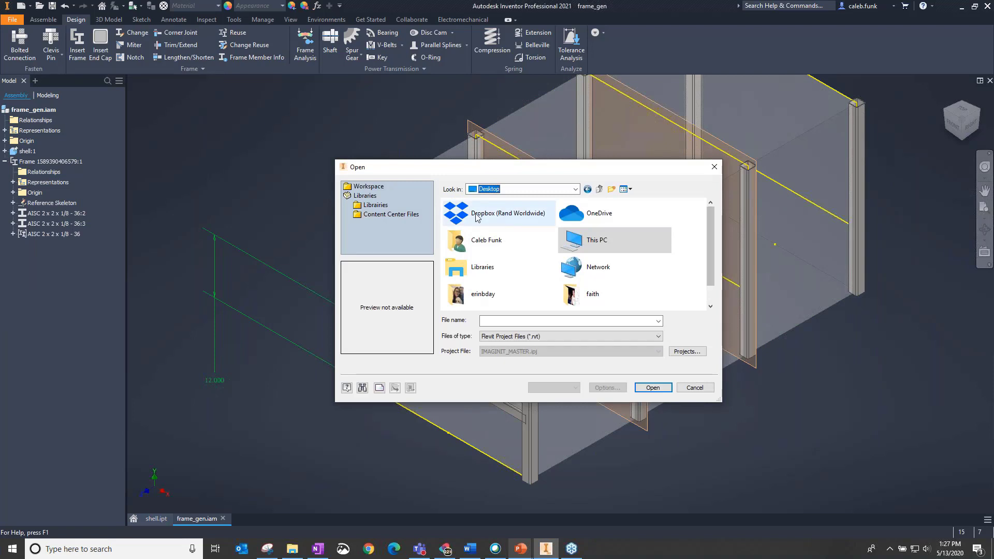
pyautogui.click(369, 186)
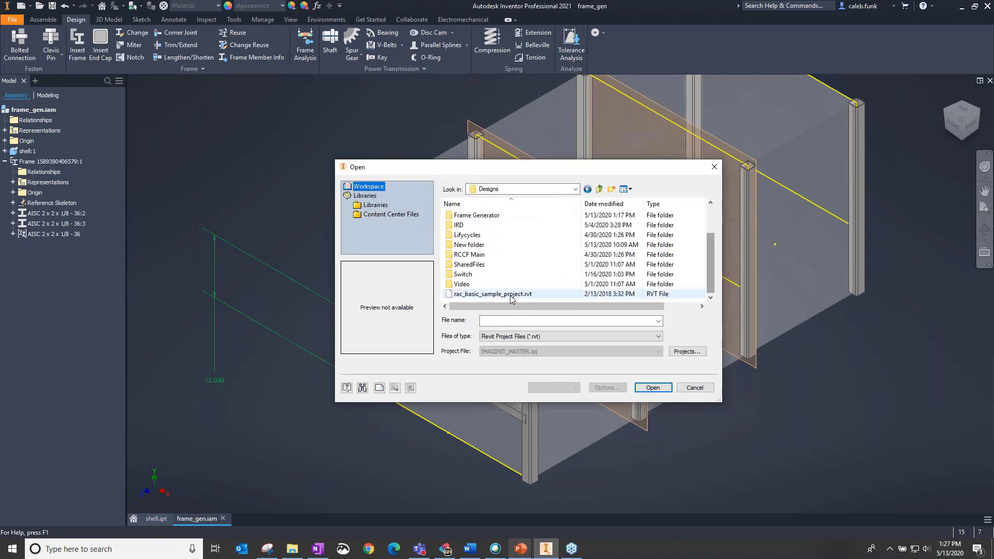
pyautogui.click(510, 295)
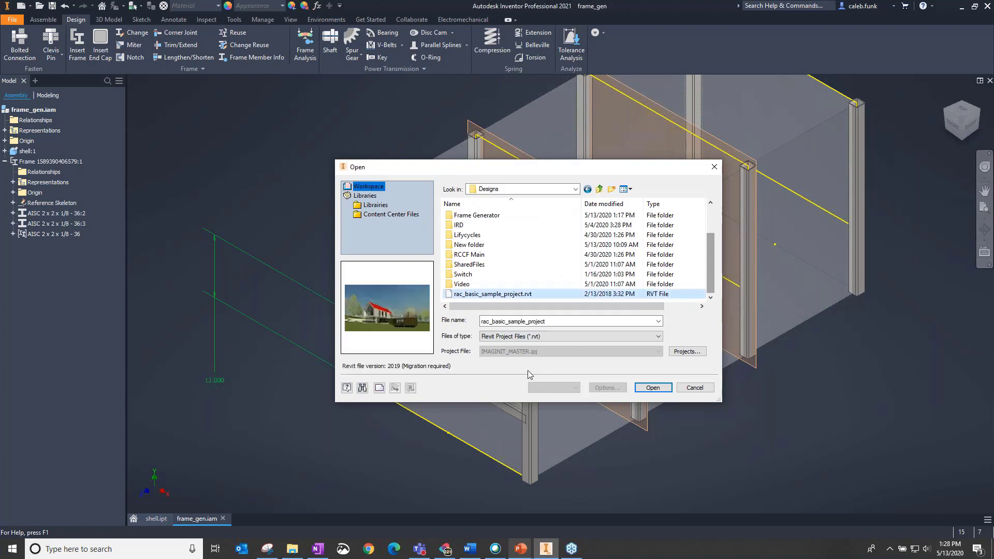
# Review the supported file types, keep Revit Project Files (*.rvt), and open the chosen project without upgrading it first.
pyautogui.click(541, 336)
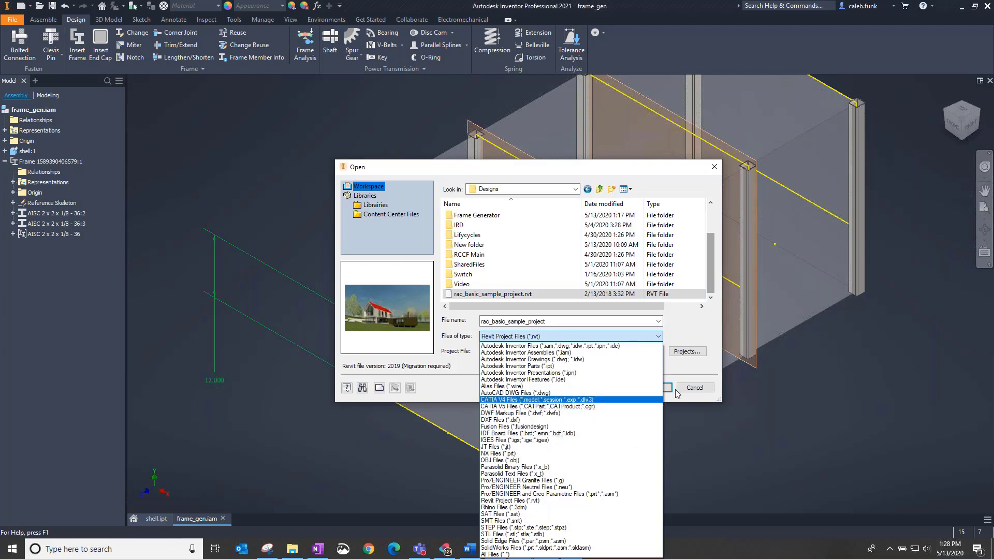
pyautogui.click(676, 342)
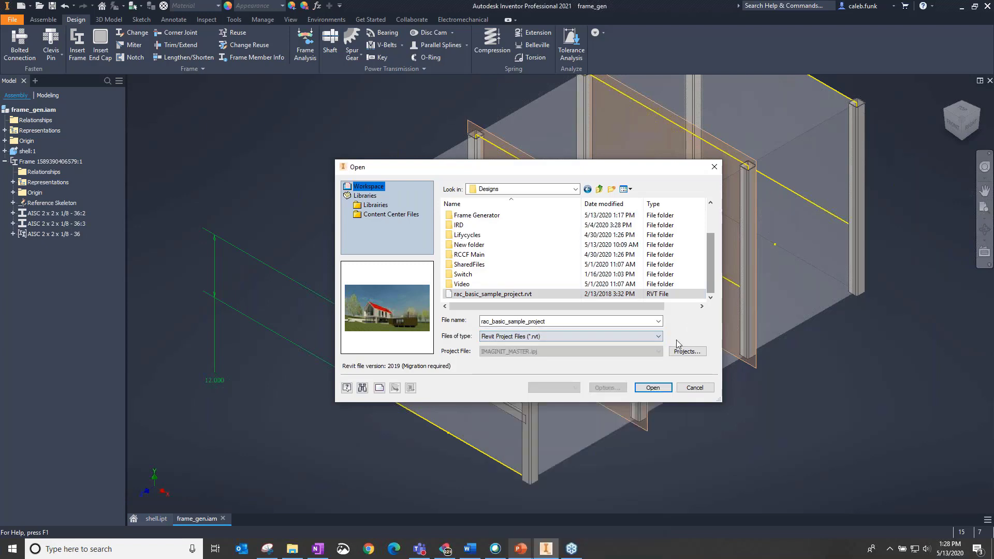
pyautogui.click(658, 389)
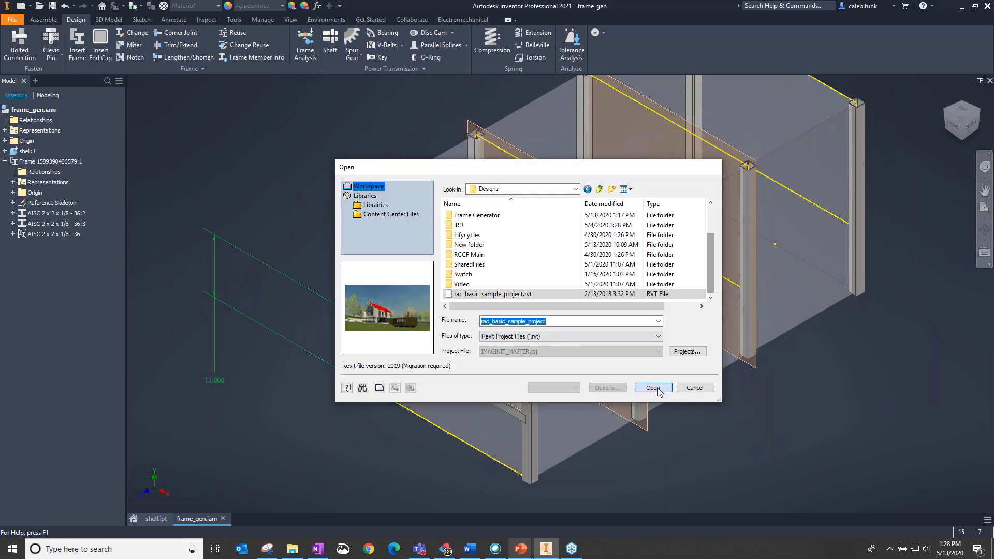
pyautogui.click(653, 388)
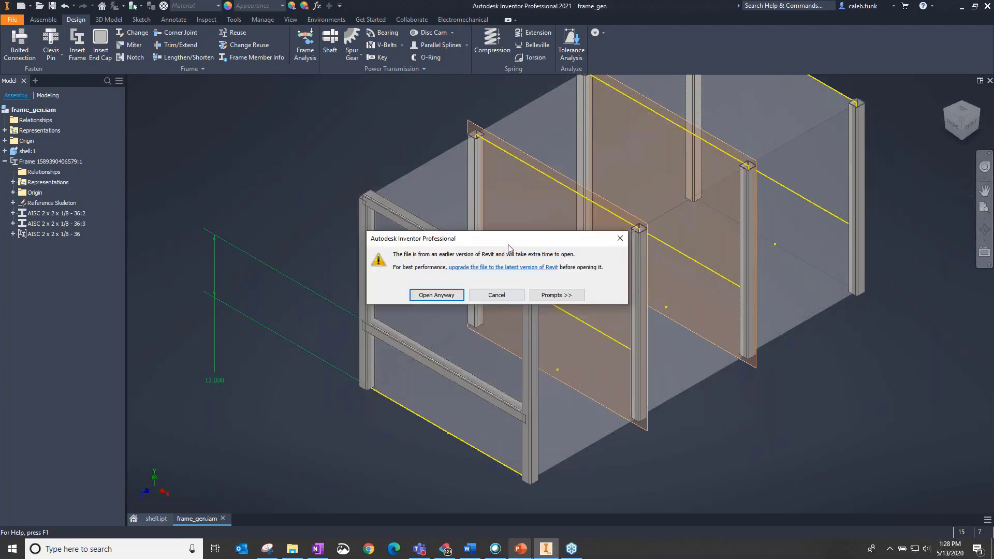
pyautogui.click(436, 295)
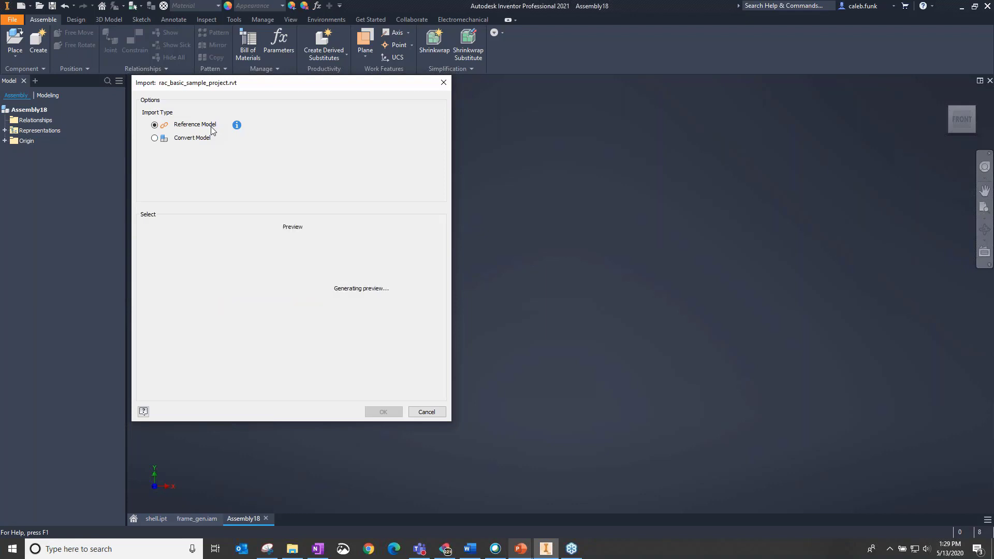
# Preview the Kitchen, Living Room and Approach 3D views of the Revit project, keeping Reference Model as the import type.
pyautogui.click(206, 245)
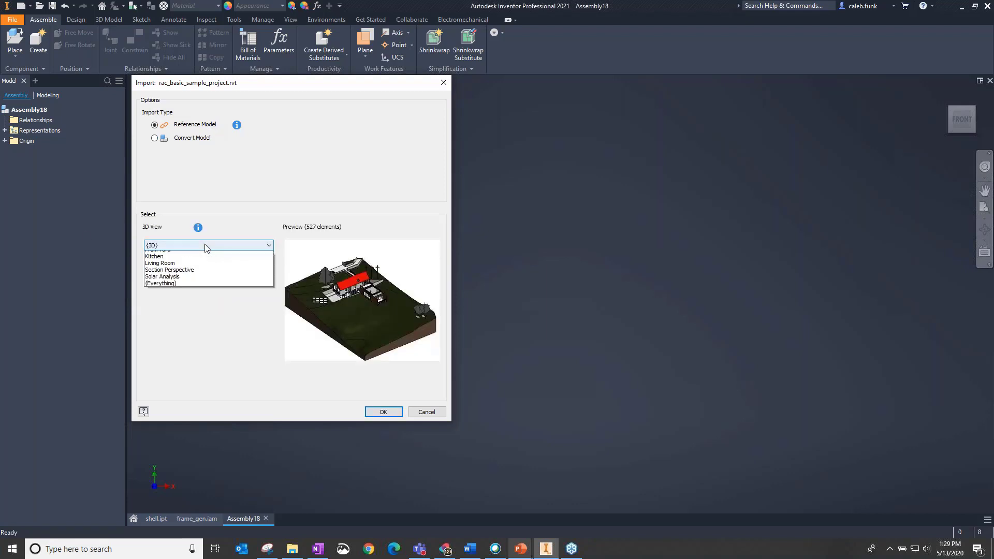
pyautogui.click(189, 277)
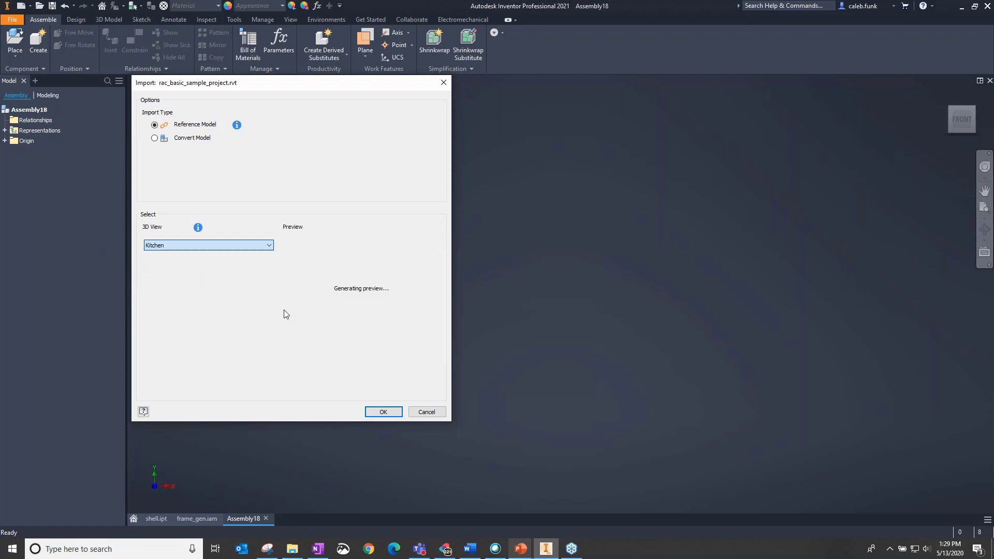
pyautogui.click(249, 246)
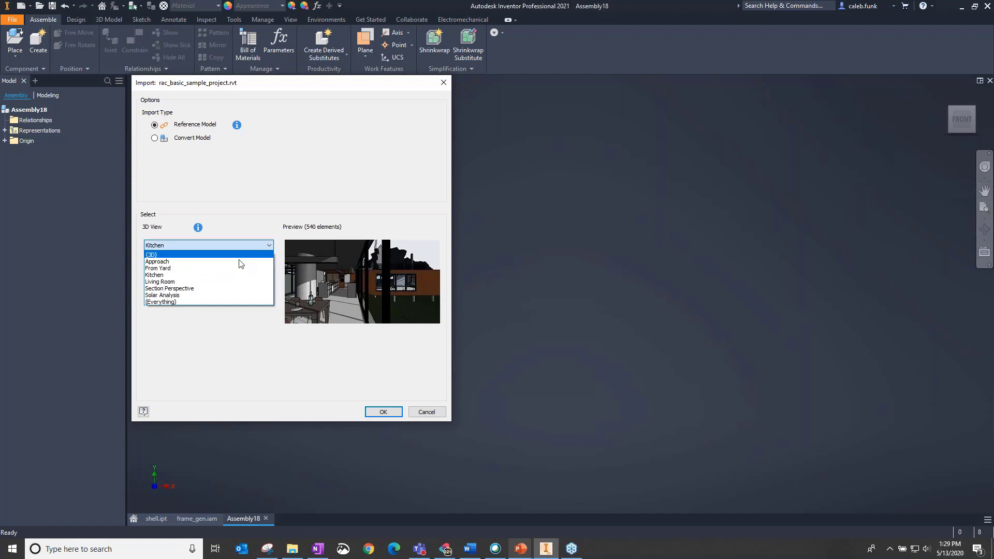
pyautogui.click(267, 280)
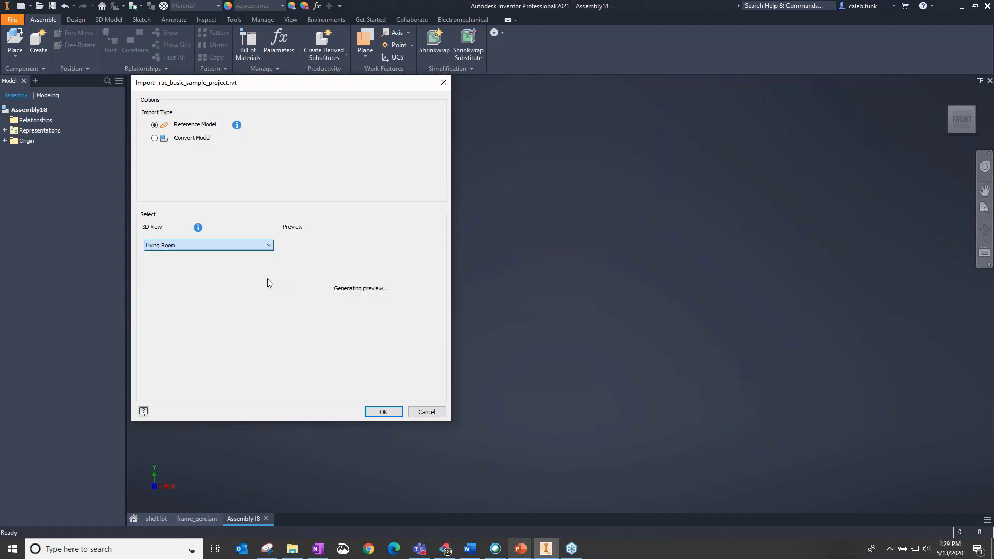
pyautogui.click(239, 246)
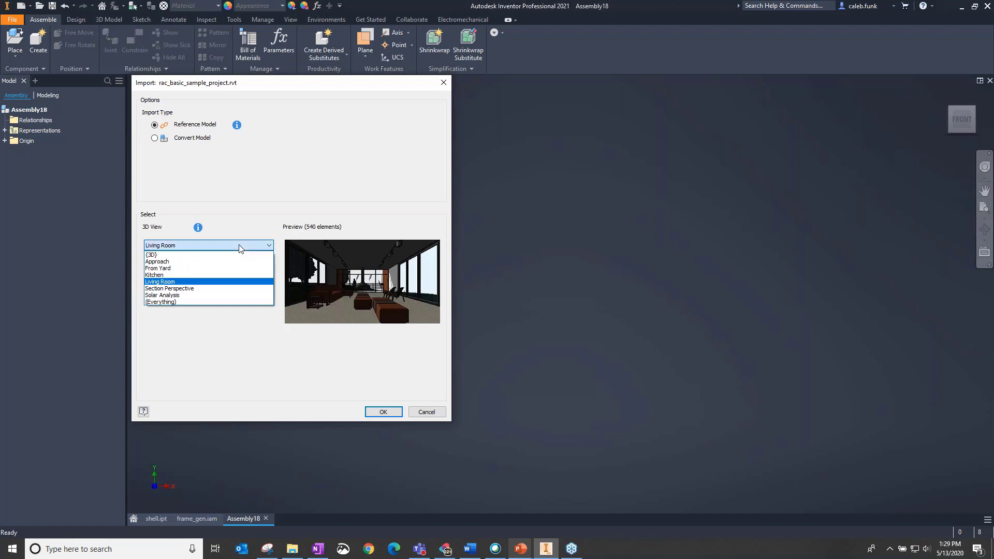
pyautogui.click(218, 262)
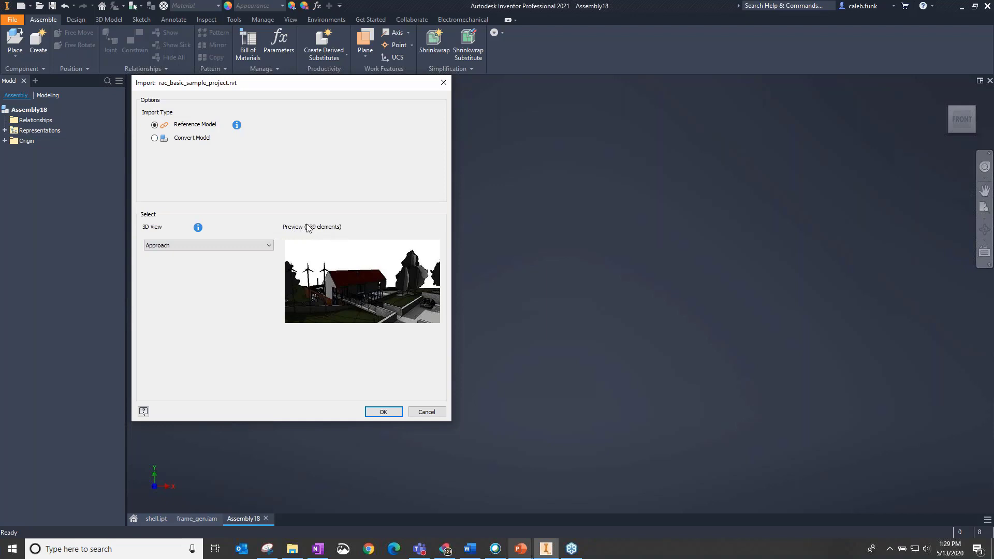
# Preview the From Yard 3D view, and set the Revit import's 3D view to Kitchen.
pyautogui.click(228, 246)
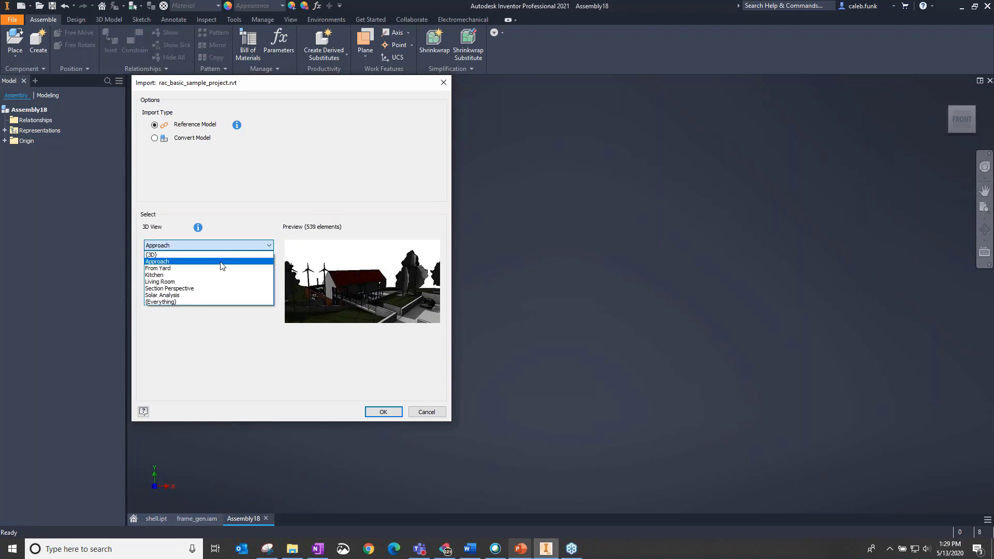
pyautogui.click(218, 262)
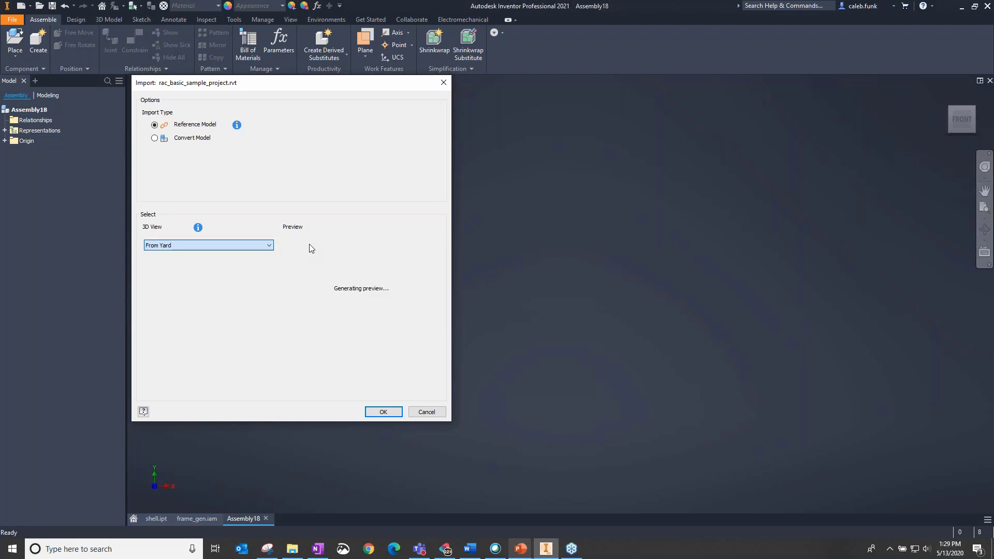
pyautogui.click(247, 247)
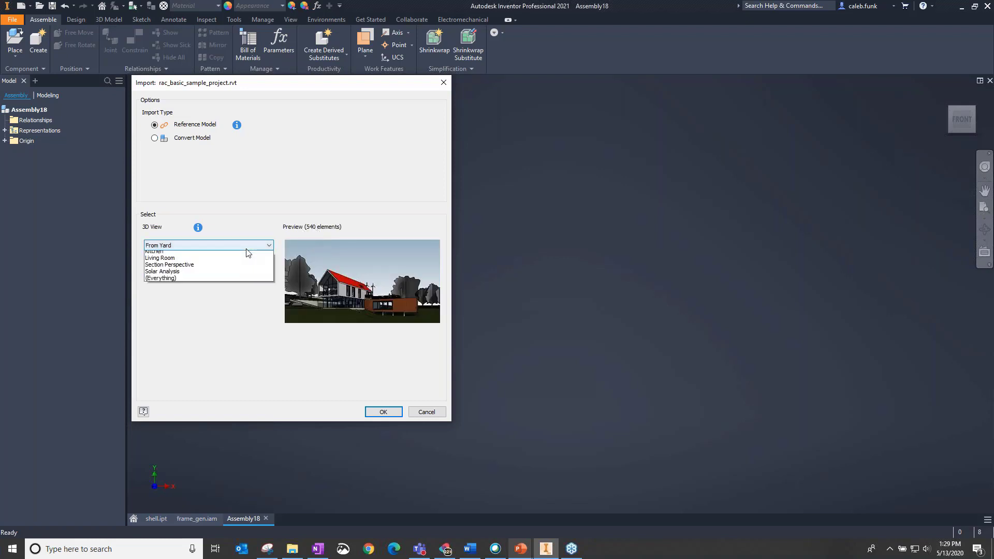
pyautogui.click(231, 259)
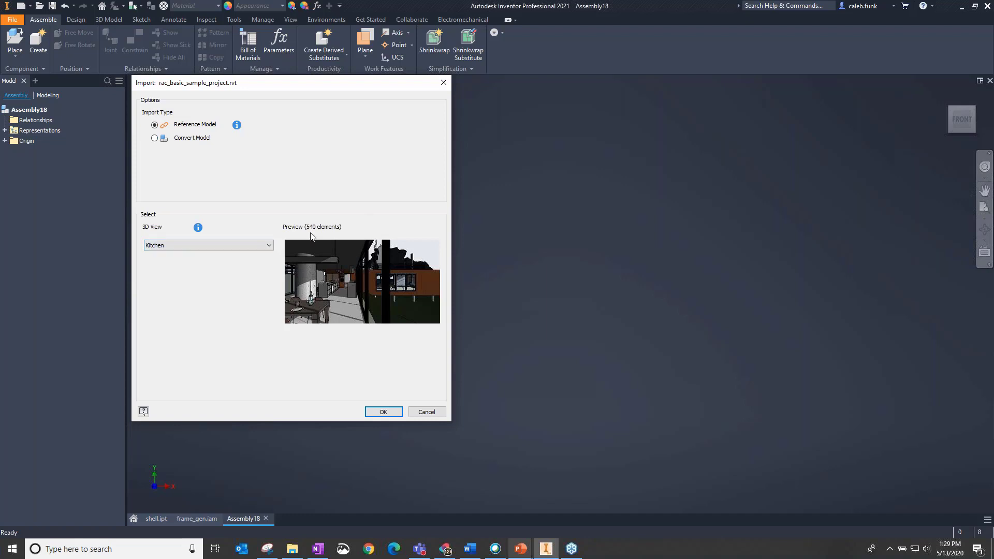
# Set the Revit import's 3D view to Approach and import it as a Reference Model despite its large element count.
pyautogui.click(237, 246)
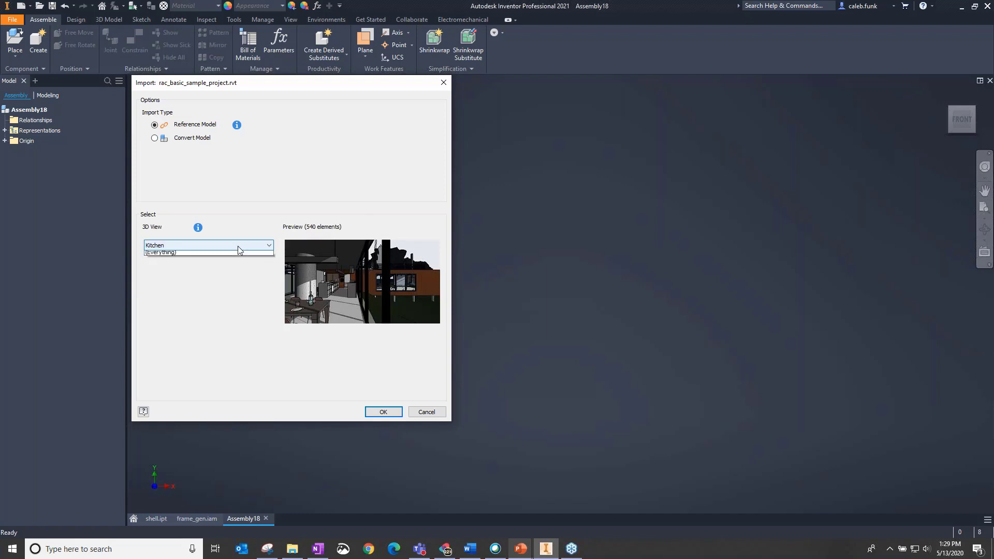
pyautogui.click(233, 262)
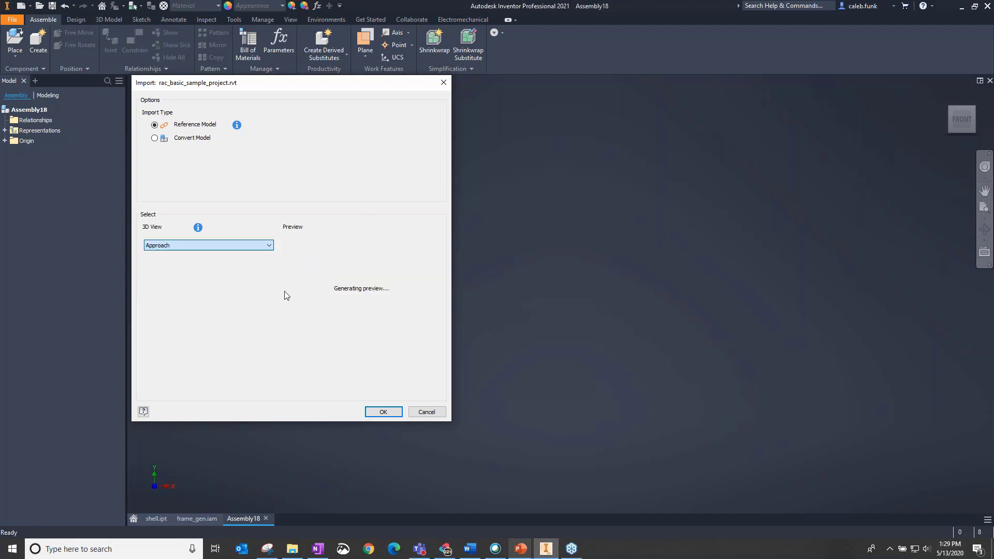
pyautogui.click(383, 412)
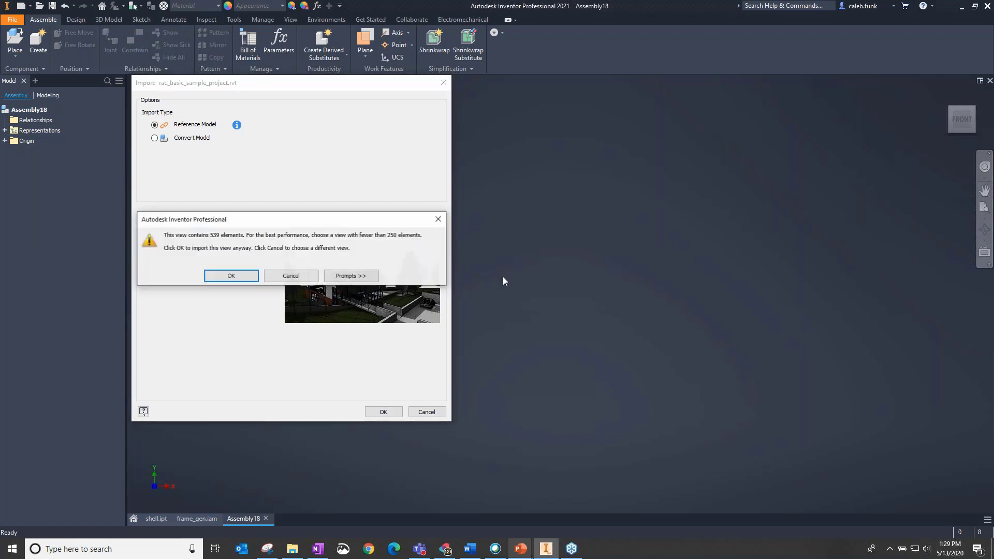
pyautogui.click(244, 276)
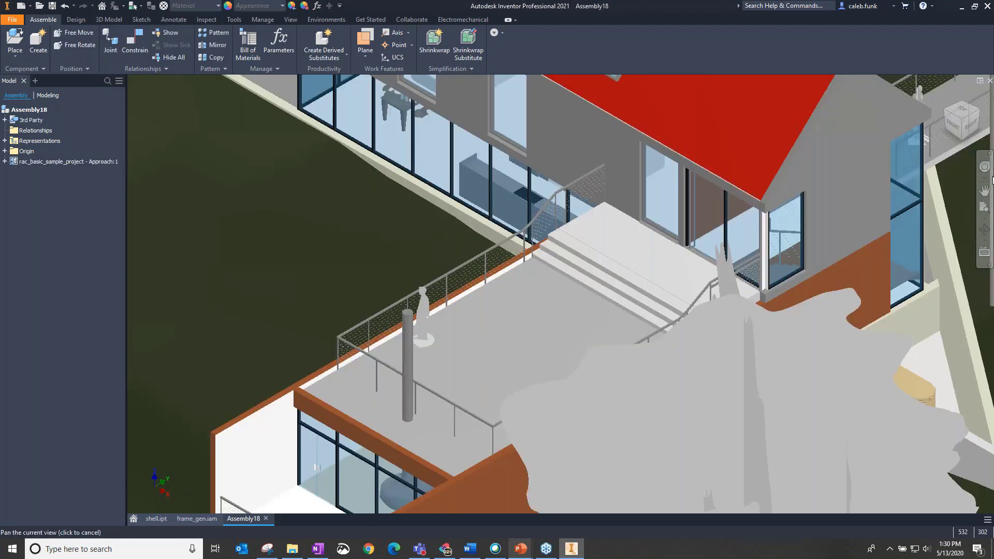
# Model a thin rectangular panel covering the roof skylight as a new in-place part from Standard.ipt, and return to the assembly.
pyautogui.keyDown('shift'); pyautogui.moveTo(992, 180); pyautogui.dragTo(445, 248, button='middle'); pyautogui.keyUp('shift')
pyautogui.scroll(5, 398, 170)
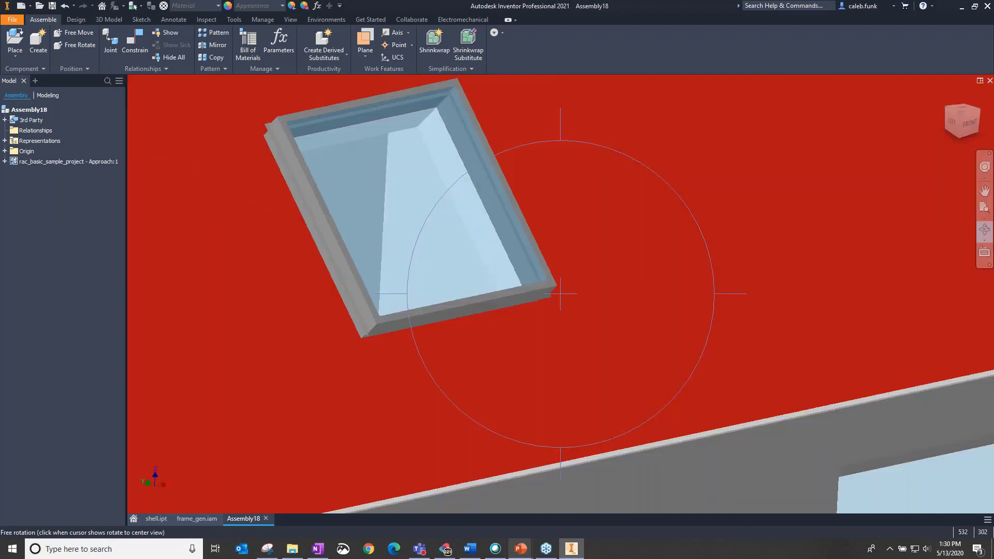
pyautogui.press('Escape')
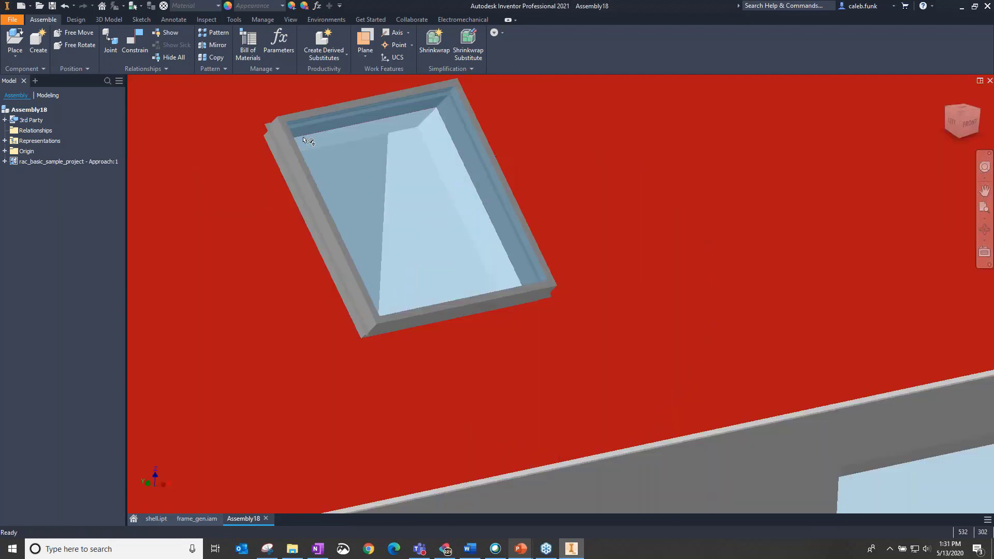
pyautogui.click(39, 45)
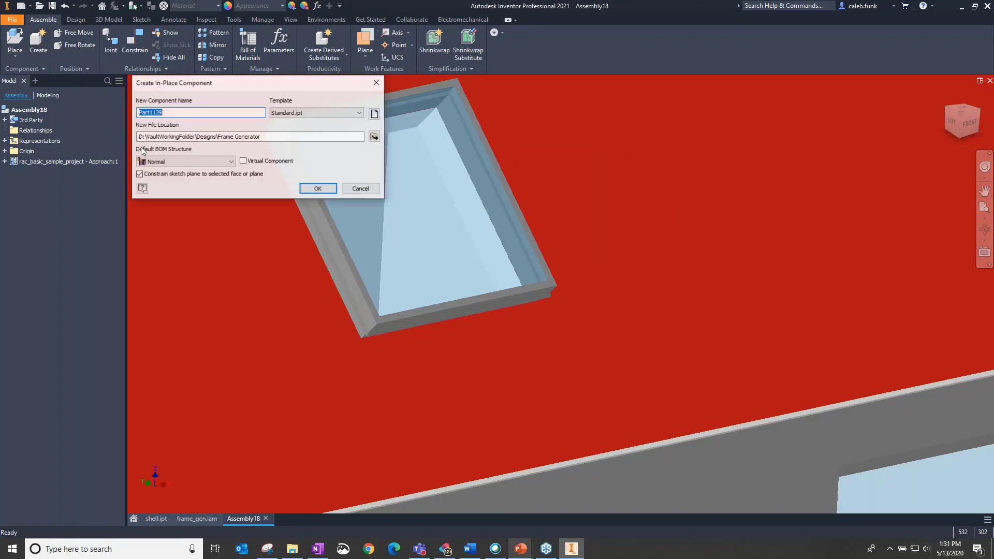
pyautogui.click(315, 191)
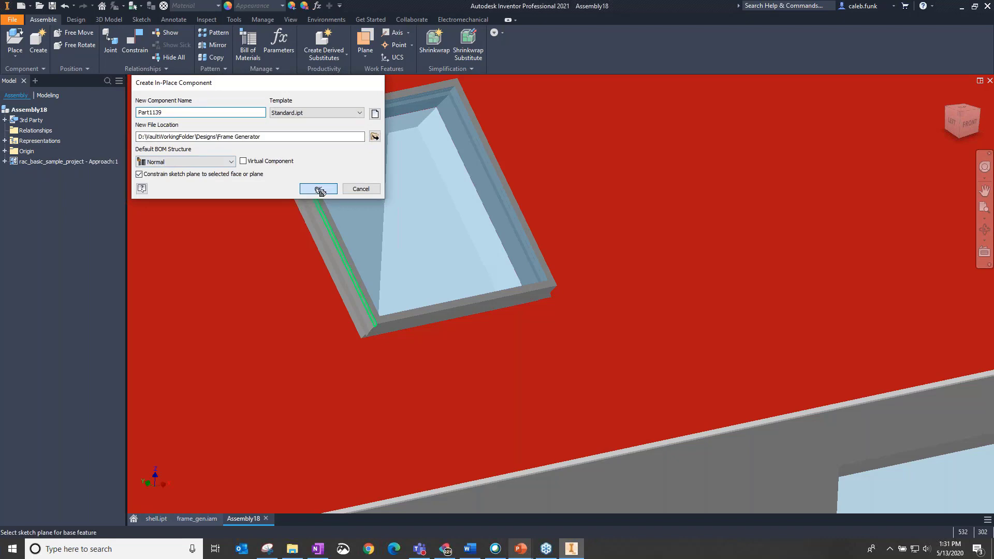
pyautogui.click(407, 258)
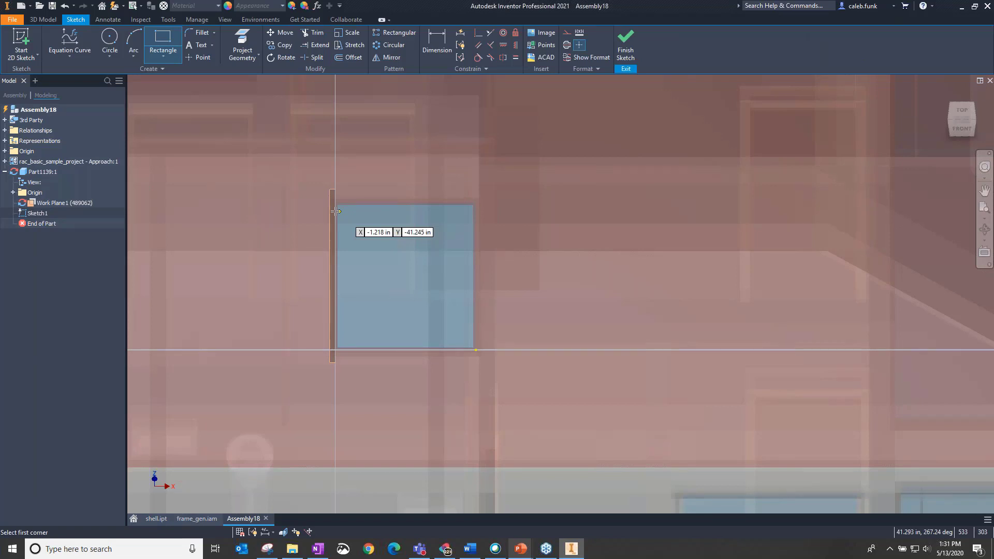
pyautogui.press('p')
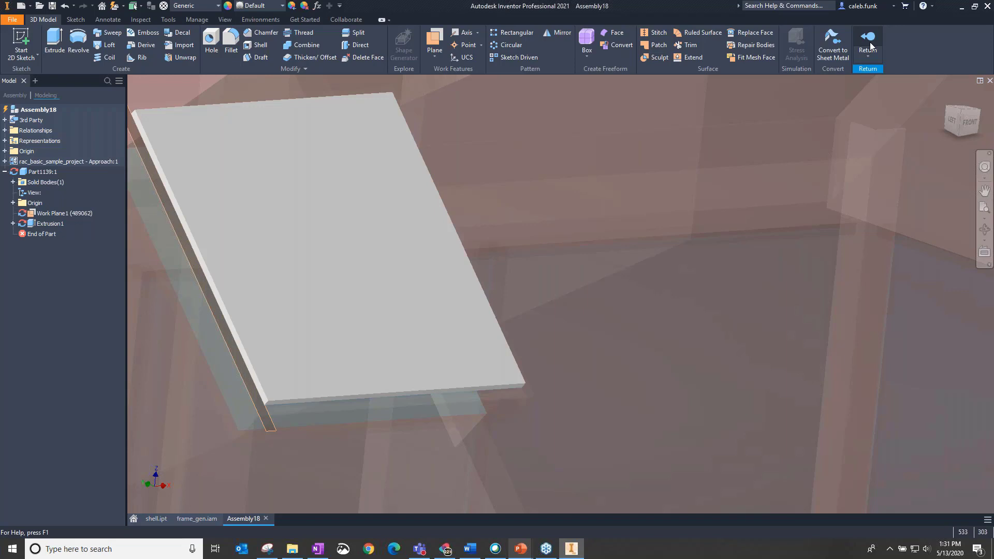
pyautogui.click(870, 43)
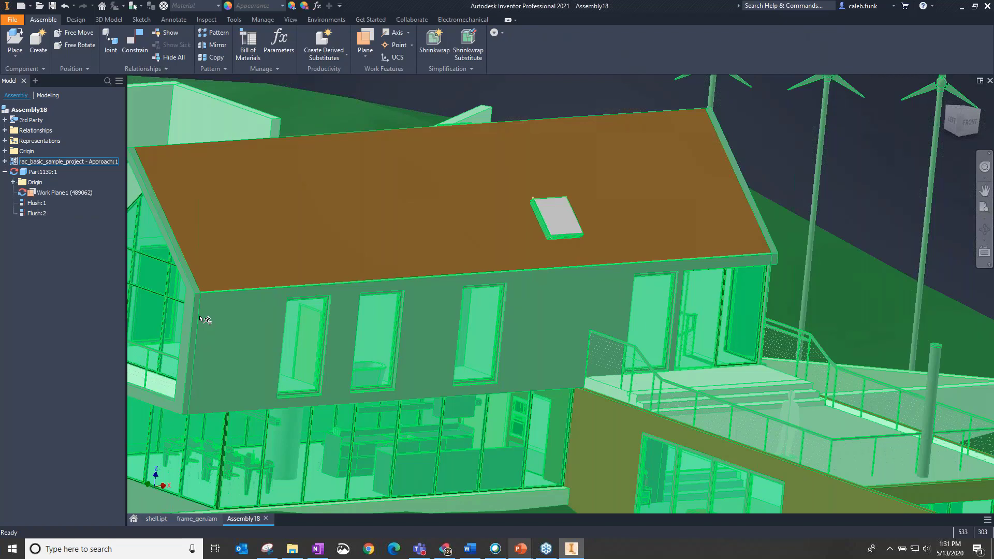
# Expand the imported Revit project, review its Doors families, and hide its three topography surfaces.
pyautogui.click(4, 162)
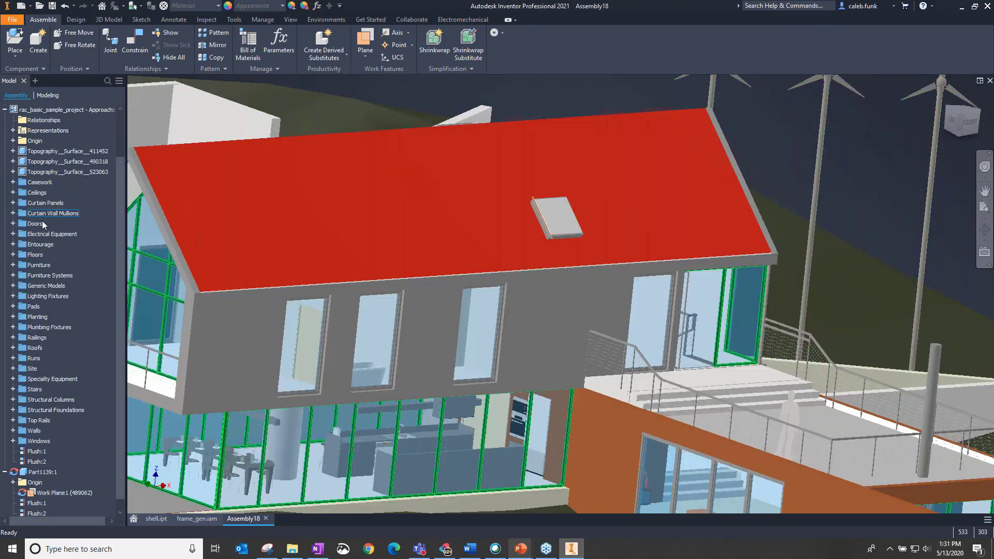
pyautogui.doubleClick(35, 223)
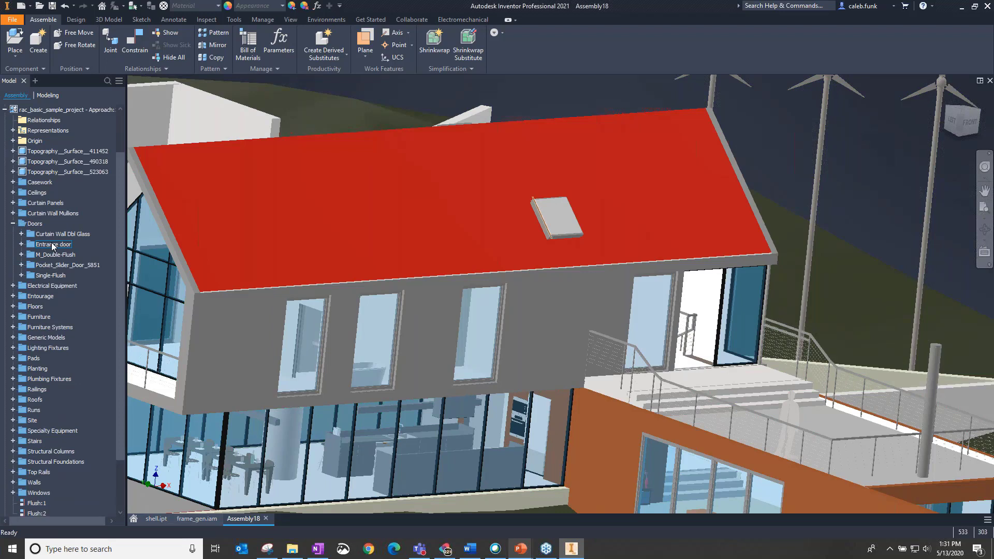
pyautogui.doubleClick(36, 223)
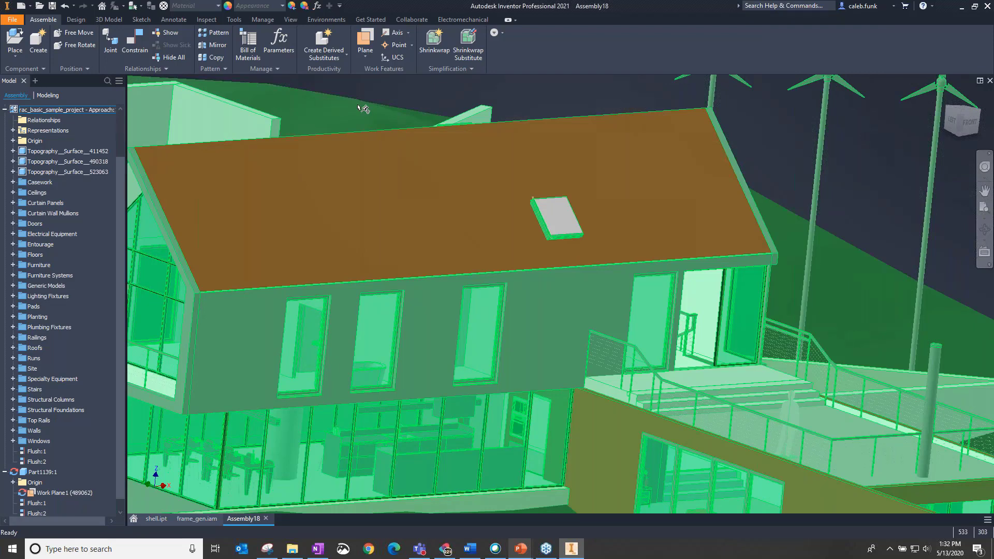
pyautogui.rightClick(52, 161)
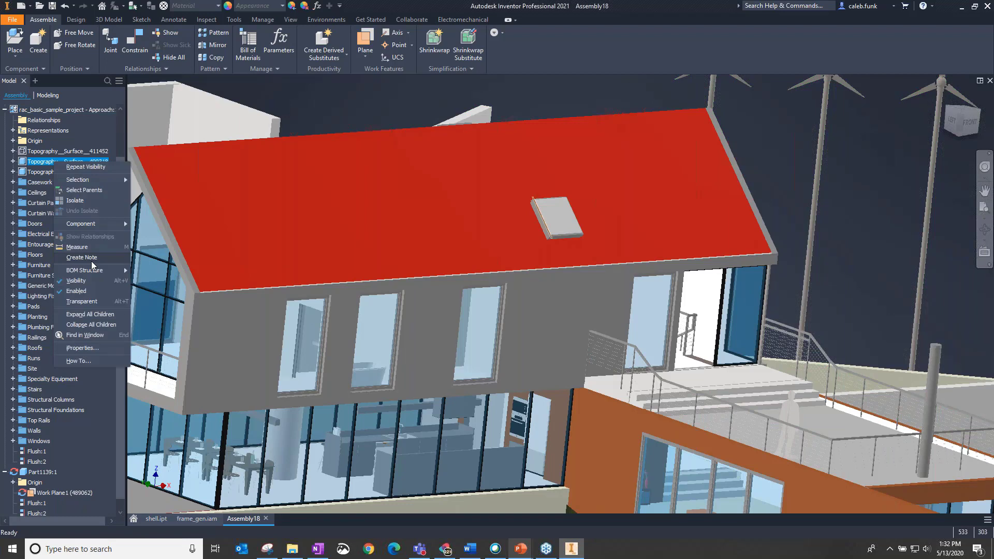
pyautogui.click(83, 280)
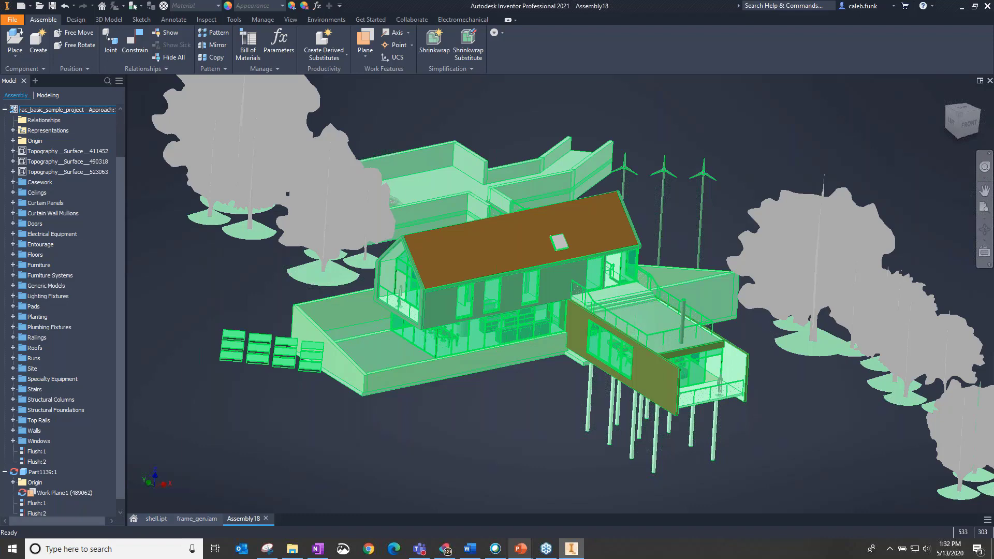
# Switch to the PowerPoint slide show and advance to the Sheet layout updates slide.
pyautogui.hotkey('alt', 'Tab')
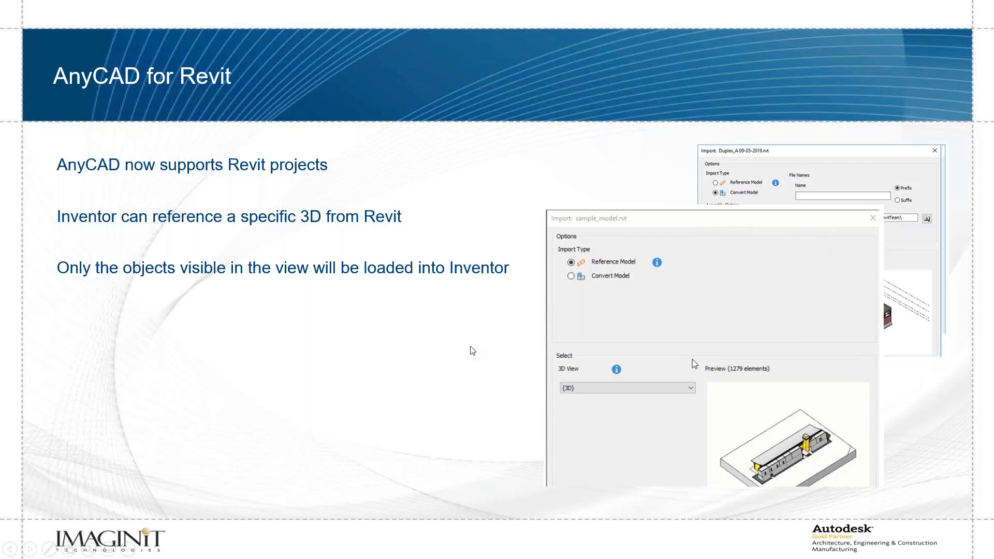
pyautogui.press('Right')
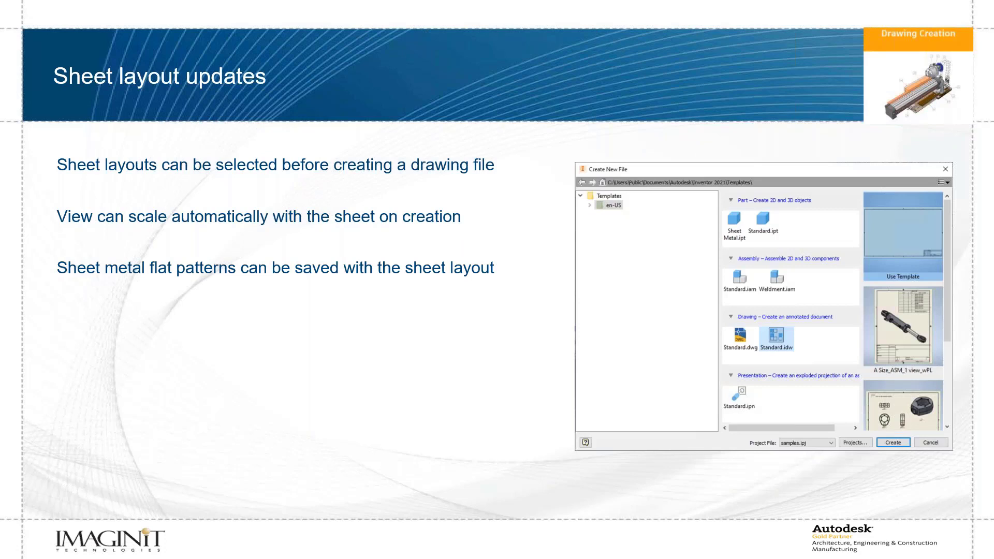